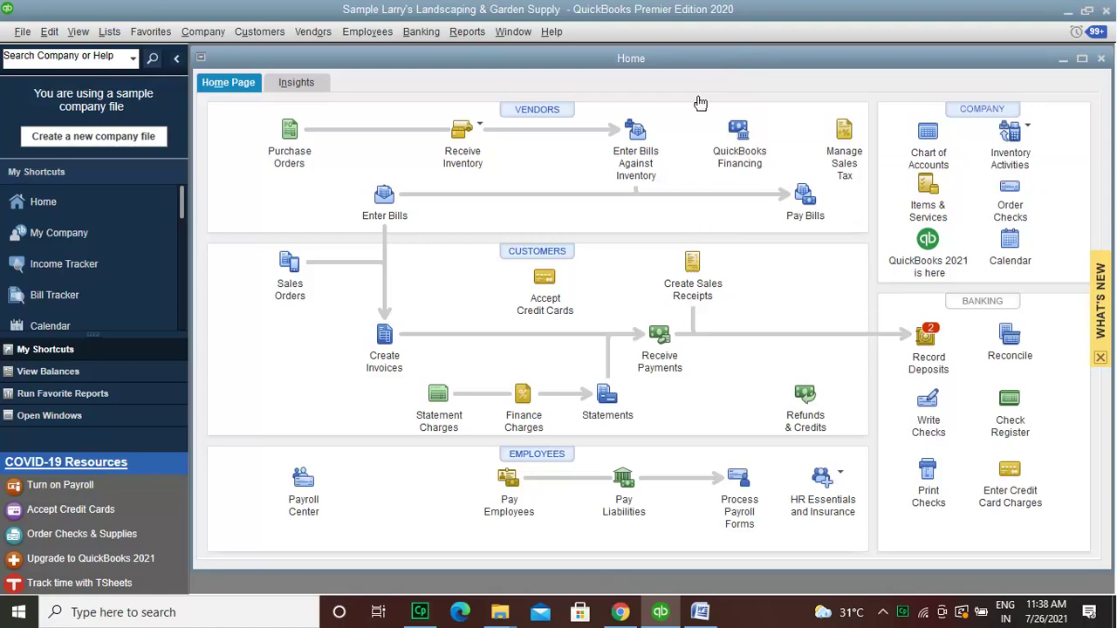
Step: Begin a Receive Payments entry for Ecker Design (3,170.96 due) and bring up the other payment methods
left_click(661, 339)
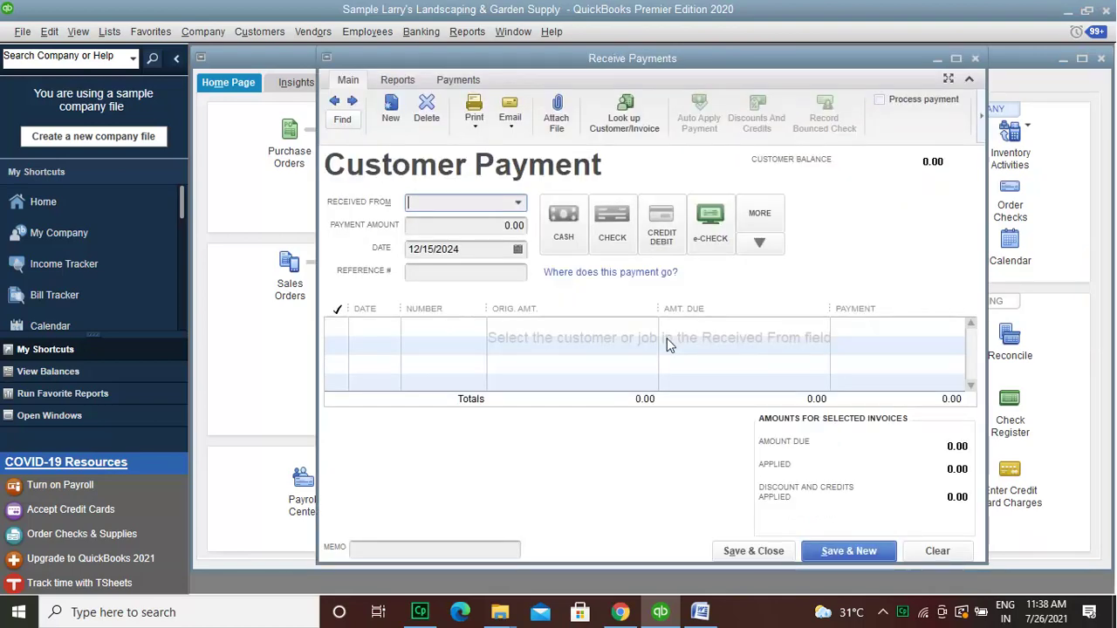
left_click(519, 203)
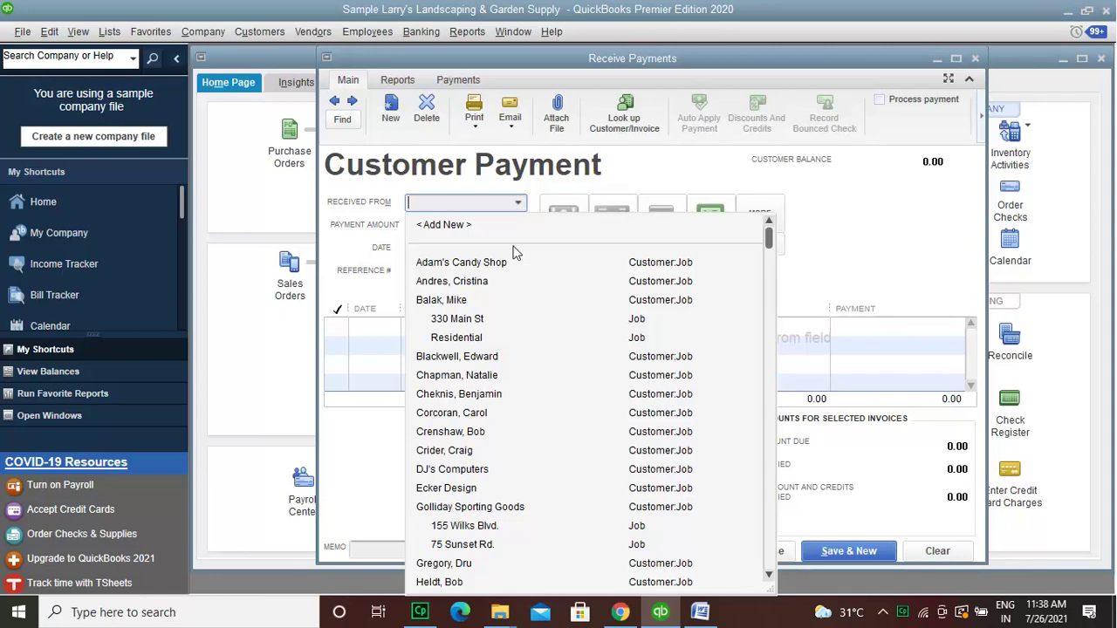
left_click(511, 490)
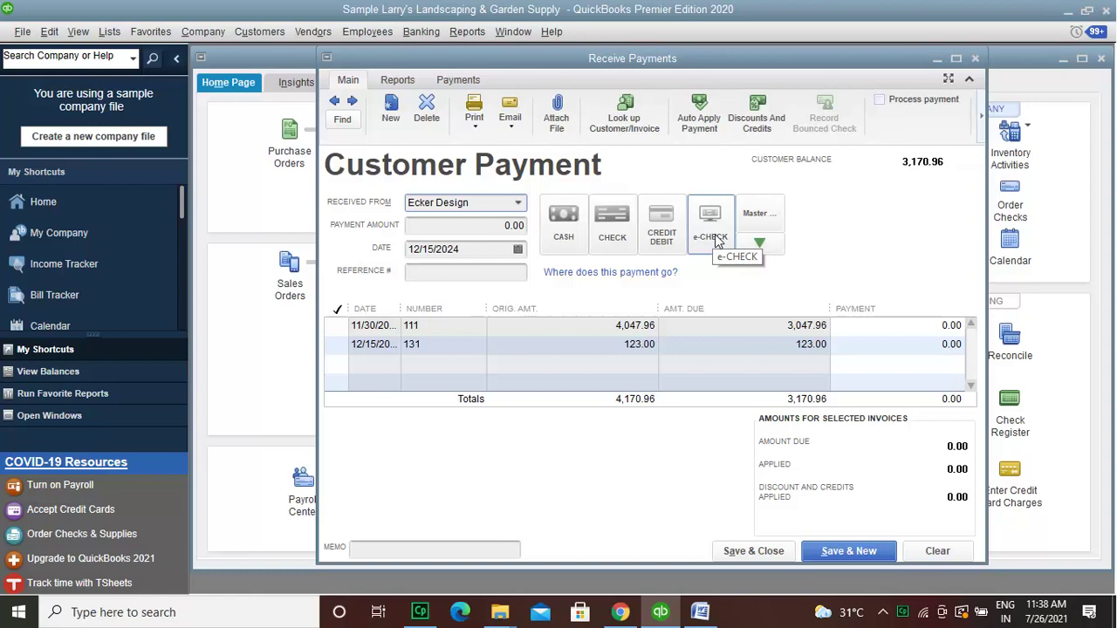
left_click(761, 246)
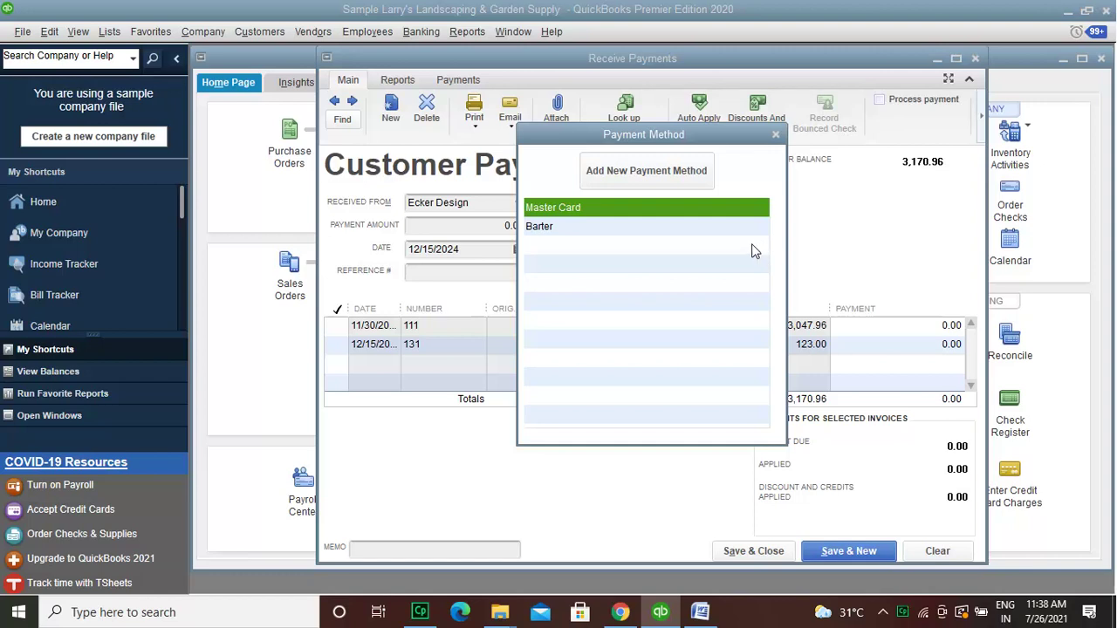
Step: Try Barter and e-check, then settle on Check as the payment method
left_click(729, 225)
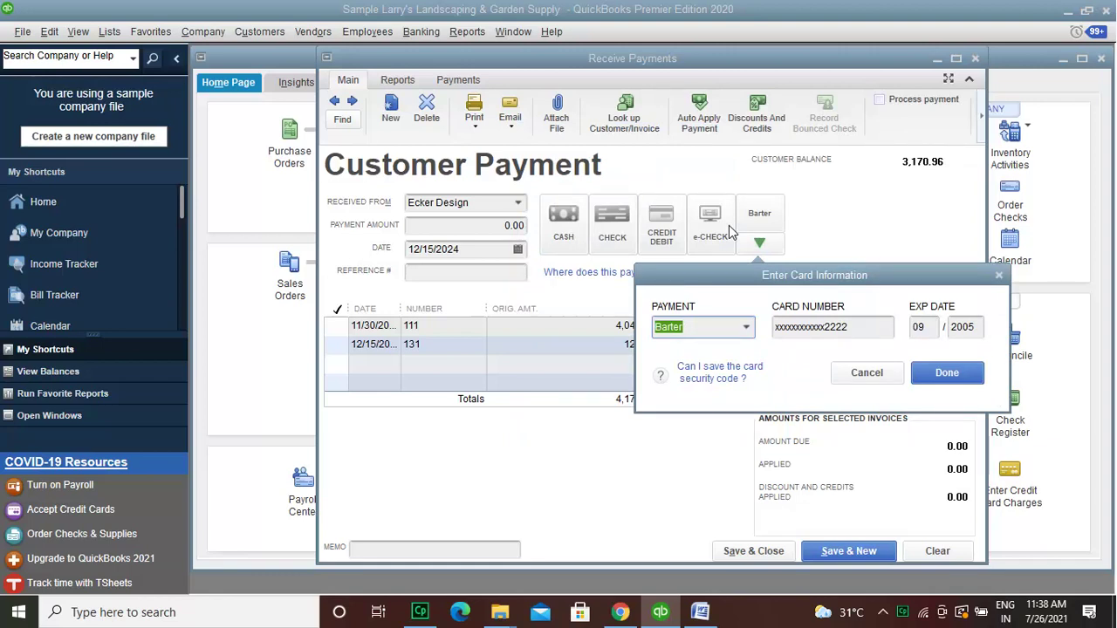
left_click(942, 377)
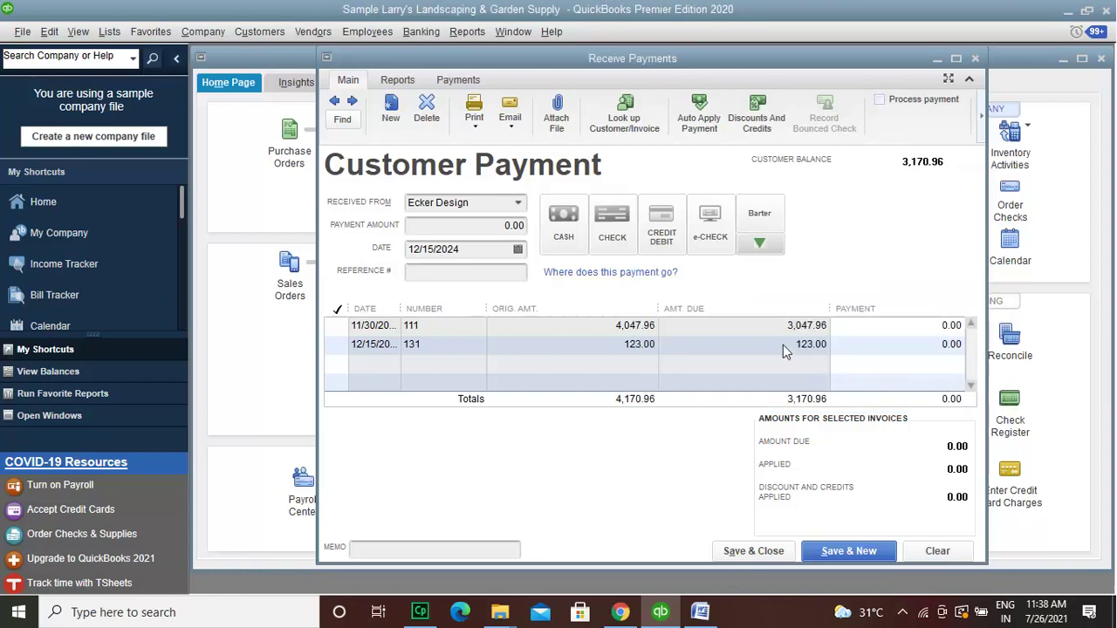
left_click(718, 232)
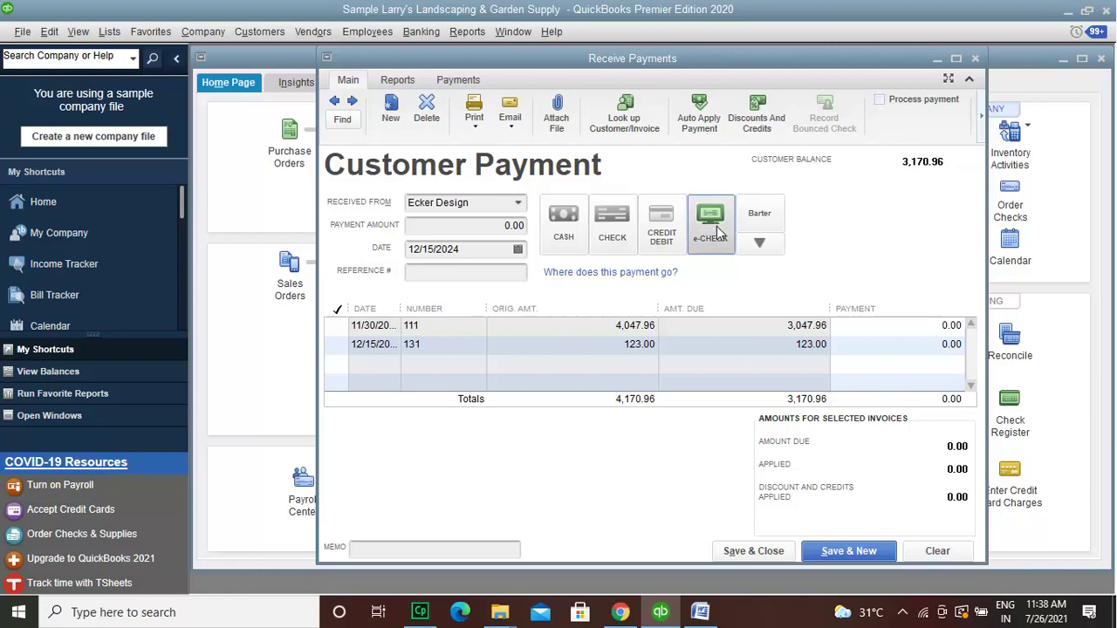
left_click(612, 237)
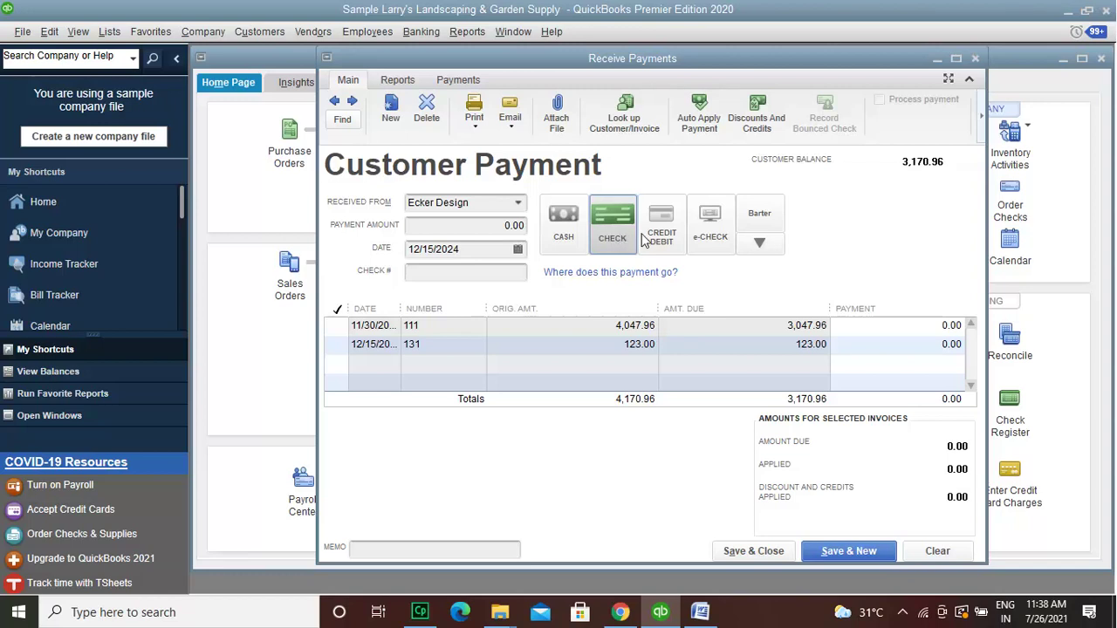
Step: Switch to credit/debit card, ending the card number in 42 and setting the expiry year to 2029
left_click(661, 229)
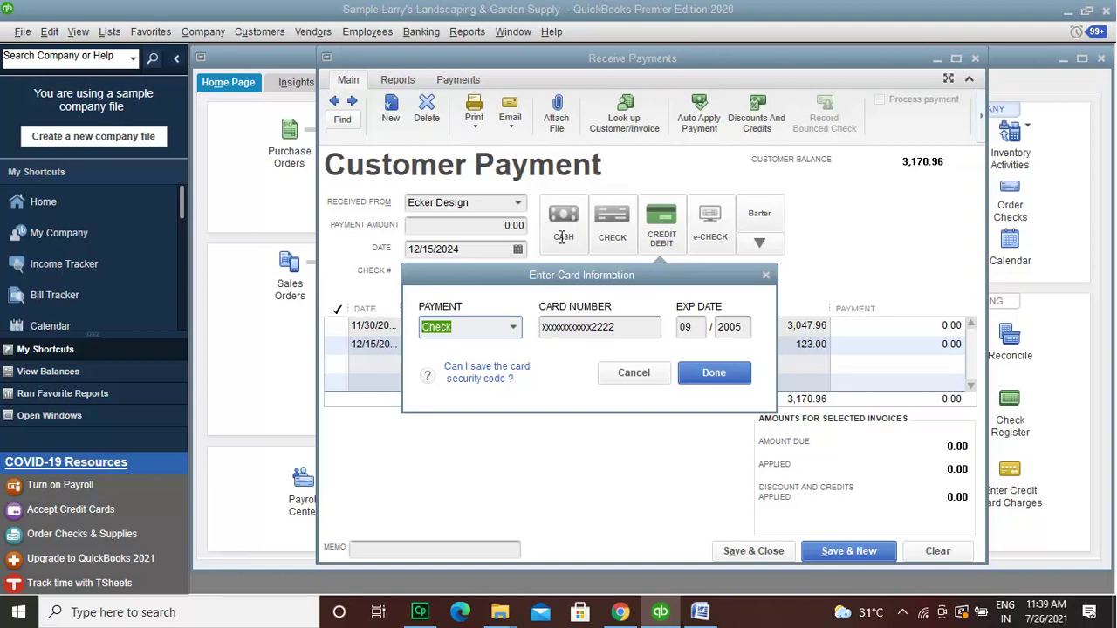
left_click(492, 327)
left_click(747, 326)
key("BackSpace")
key("BackSpace")
type("29")
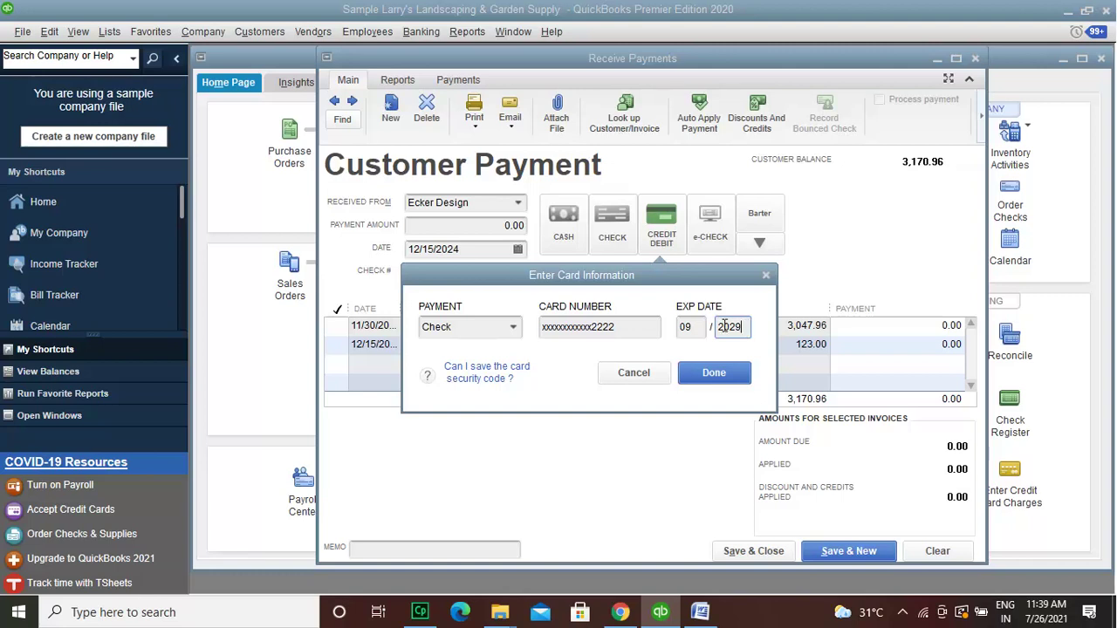
left_click(625, 327)
key("BackSpace")
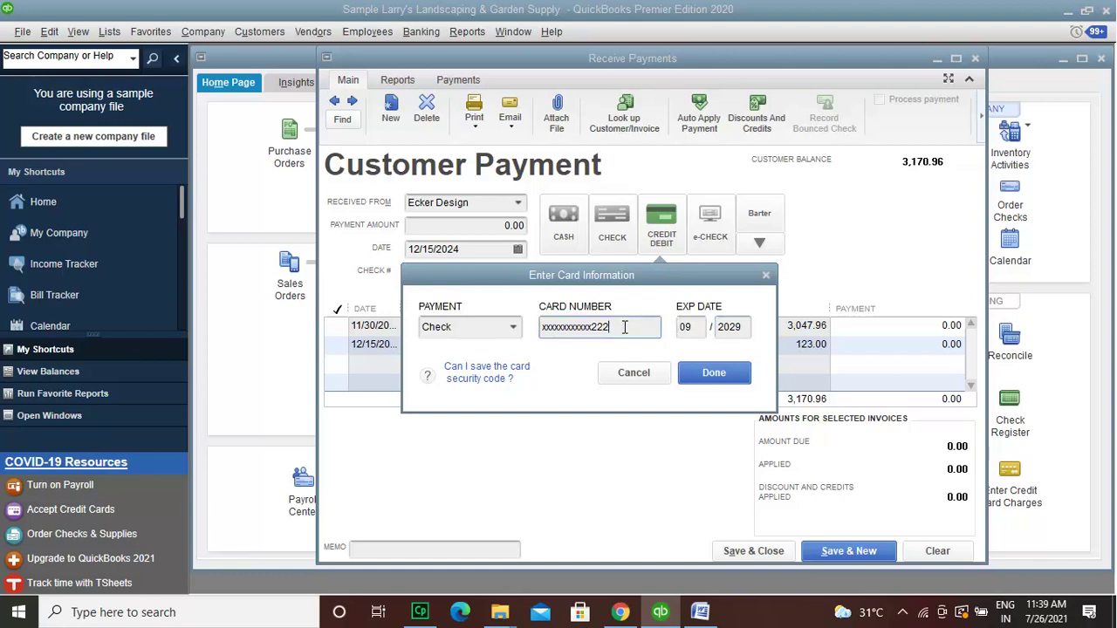
key("BackSpace")
type("42")
left_click(732, 374)
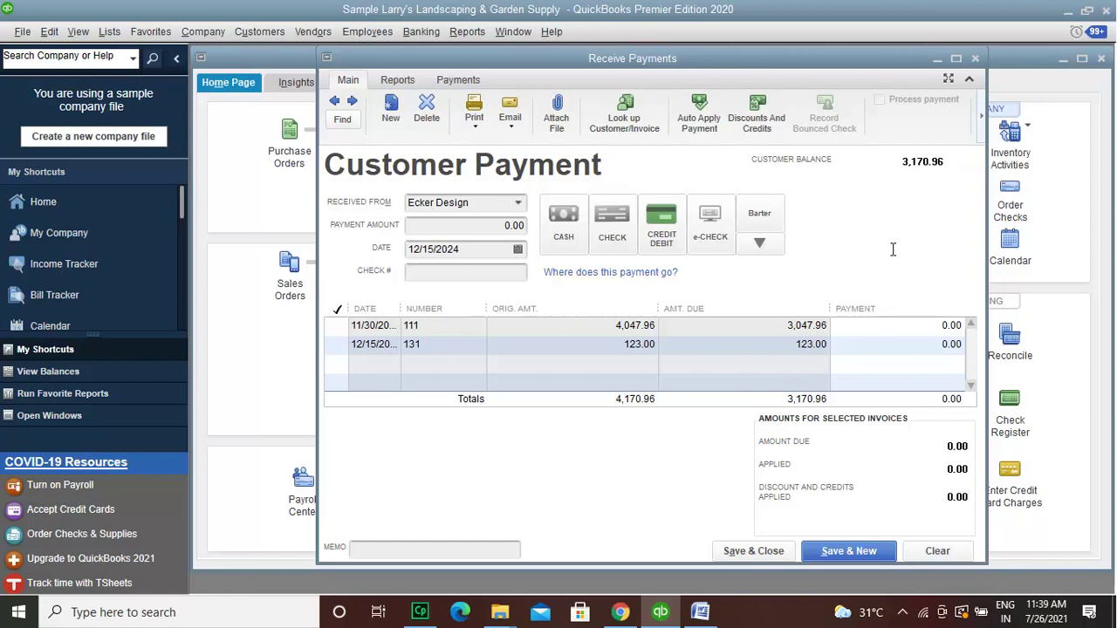
Step: Enter a 231.00 payment applied to invoice 111 with check number 7641
left_click(510, 229)
type("23")
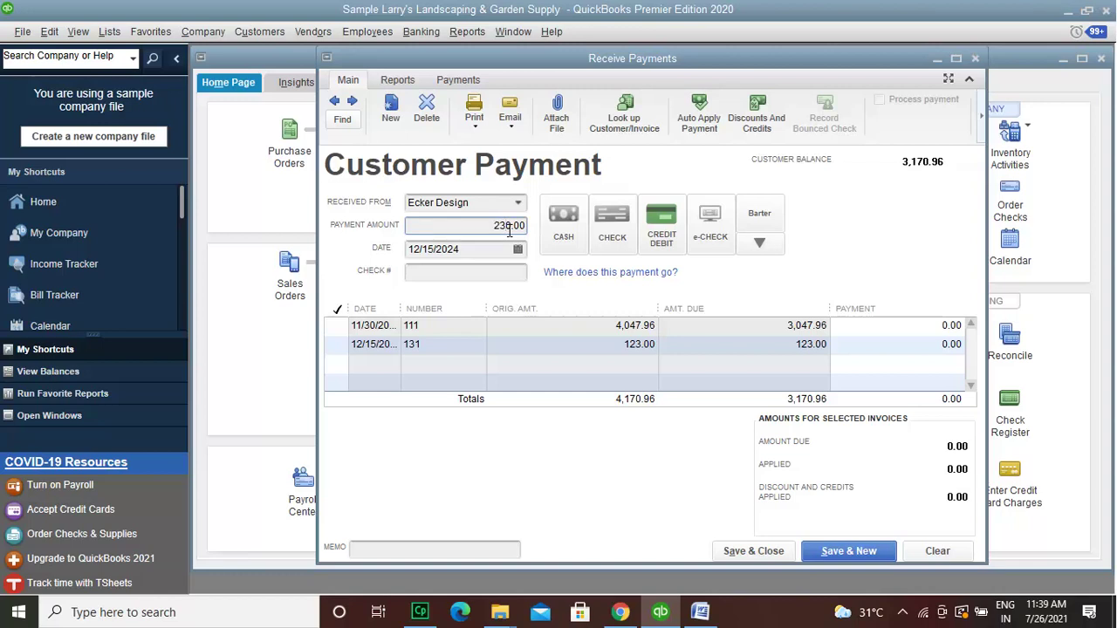
type("1")
key("Delete")
left_click(502, 274)
type("7")
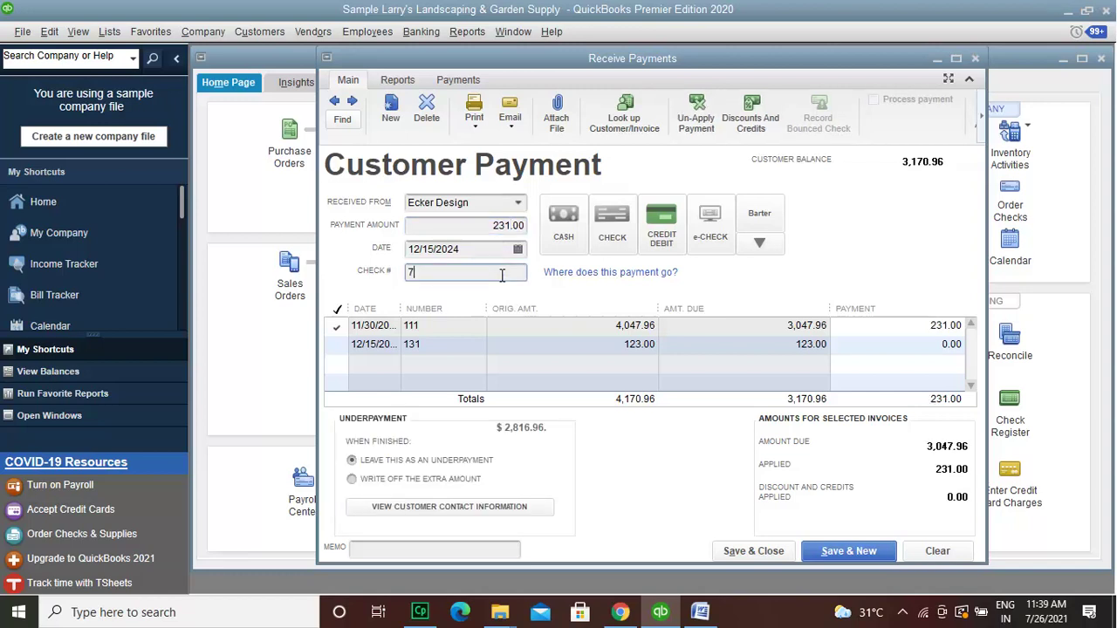
type("641")
left_click(478, 225)
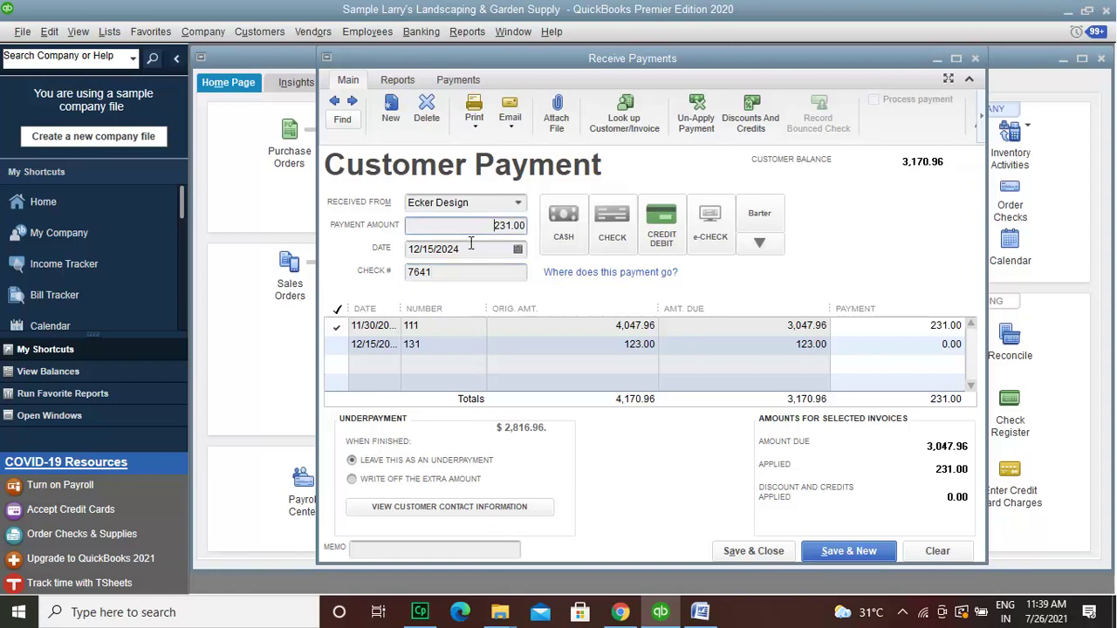
left_click(470, 275)
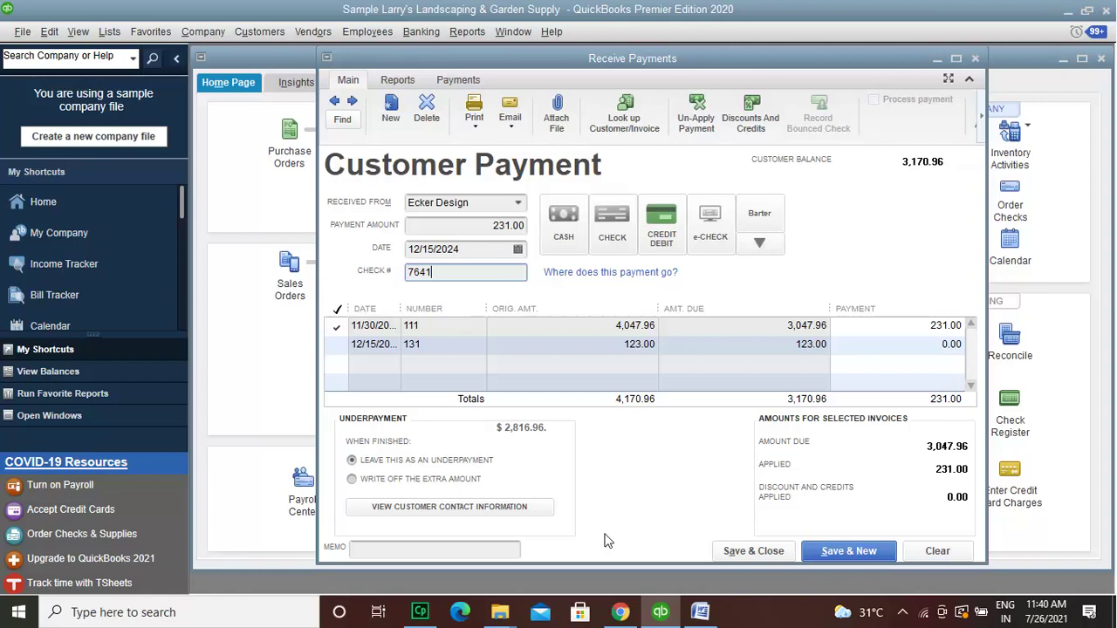
Step: Keep the 2,816.96 shortfall as an underpayment and bring up the other payment methods
left_click(449, 481)
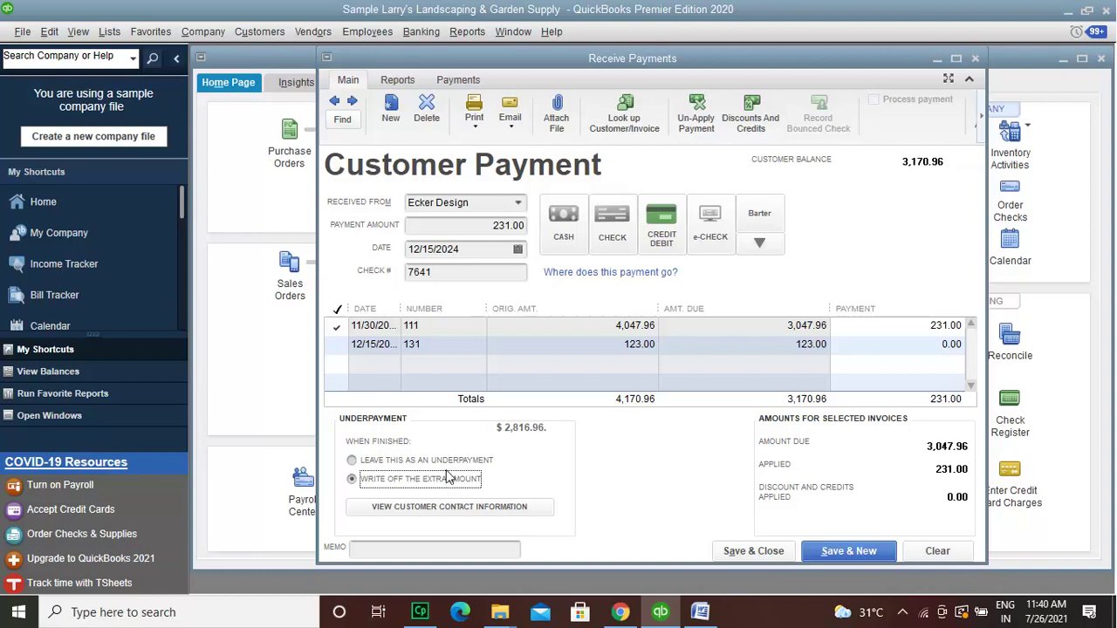
left_click(448, 463)
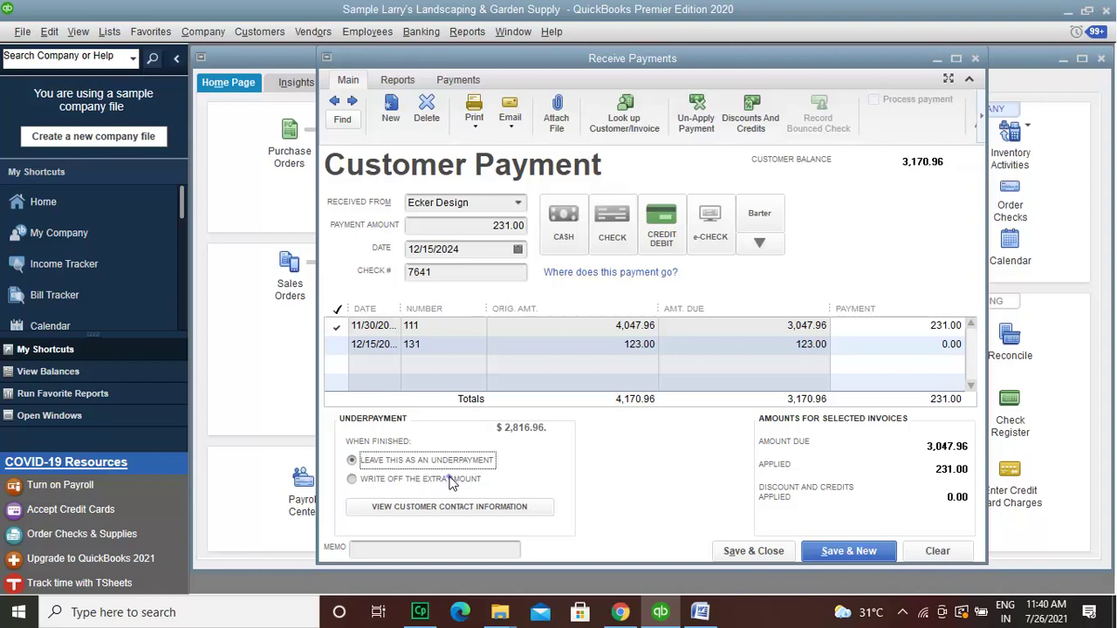
left_click(452, 483)
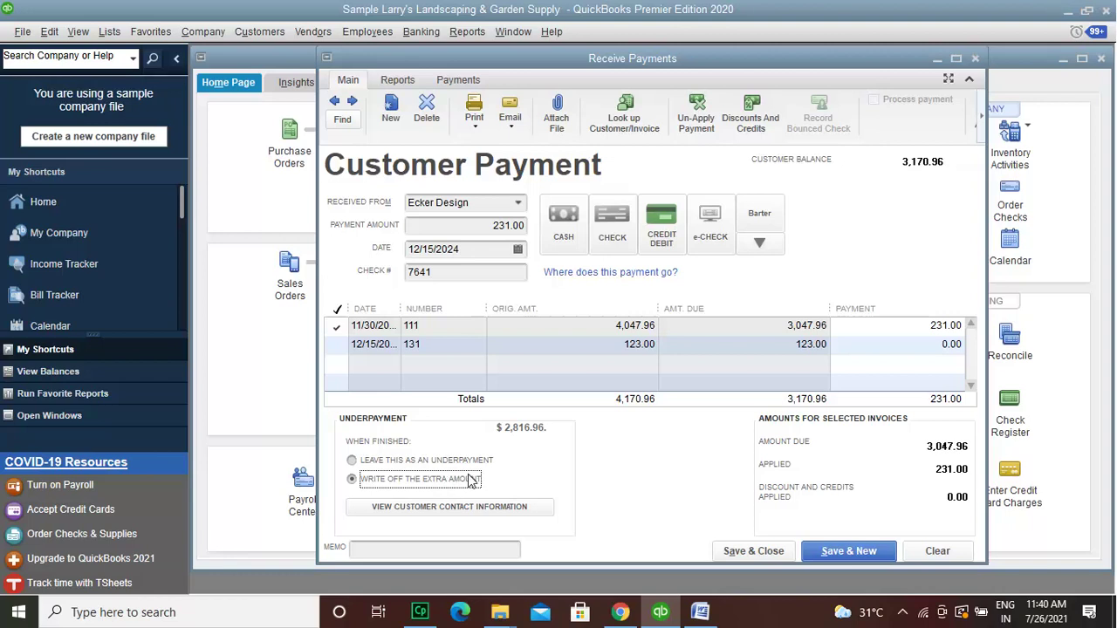
left_click(485, 464)
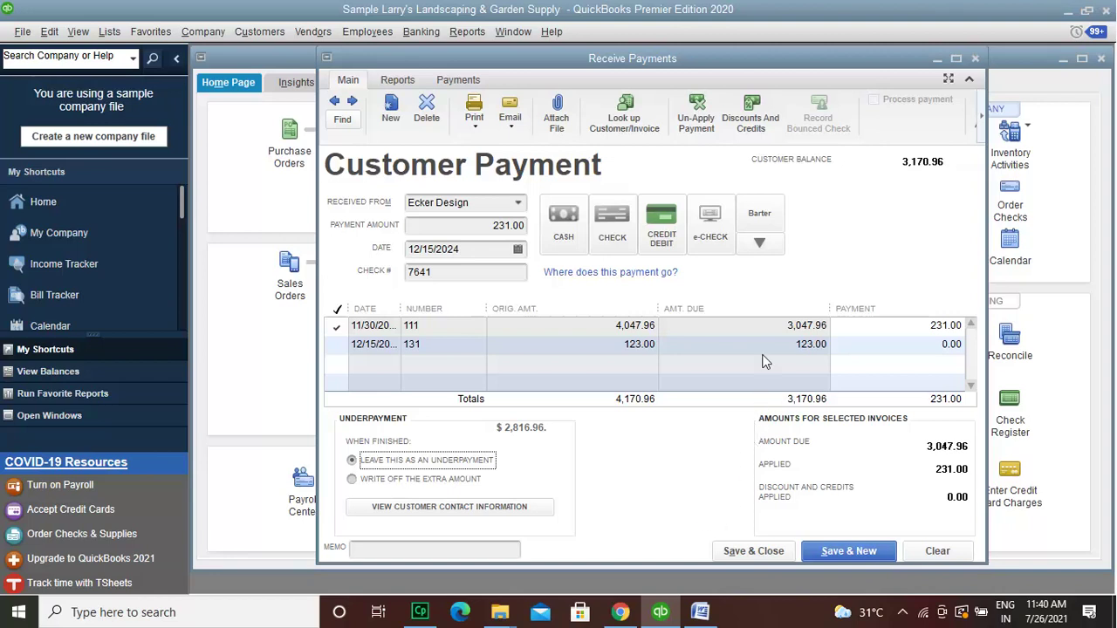
left_click(764, 246)
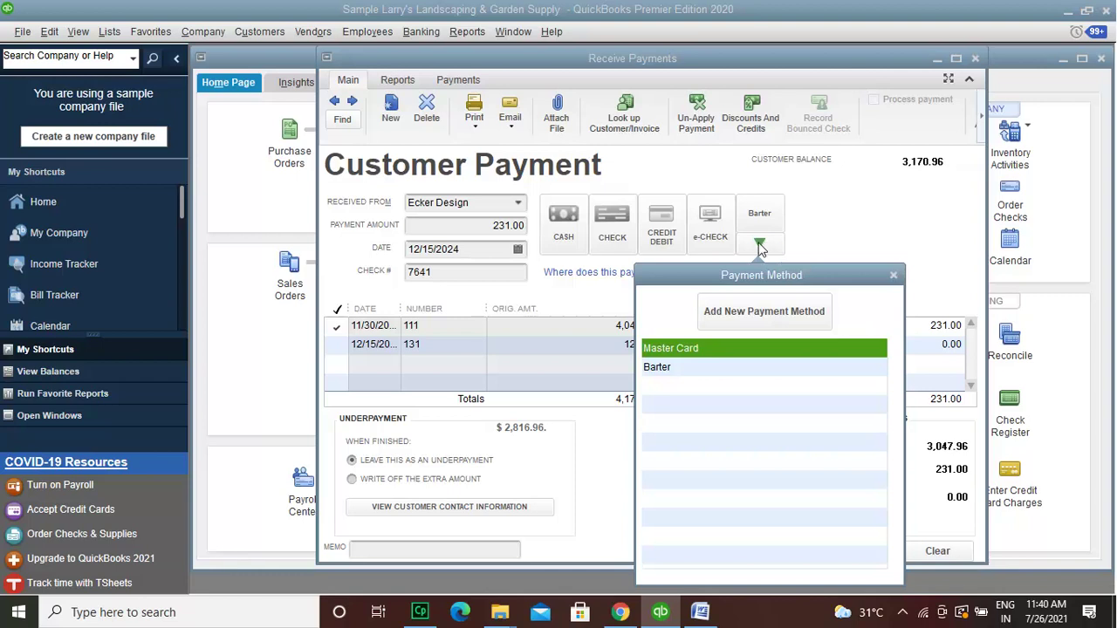
Step: Change the payment method to Master Card, confirm the card details, and choose Save & New
left_click(715, 349)
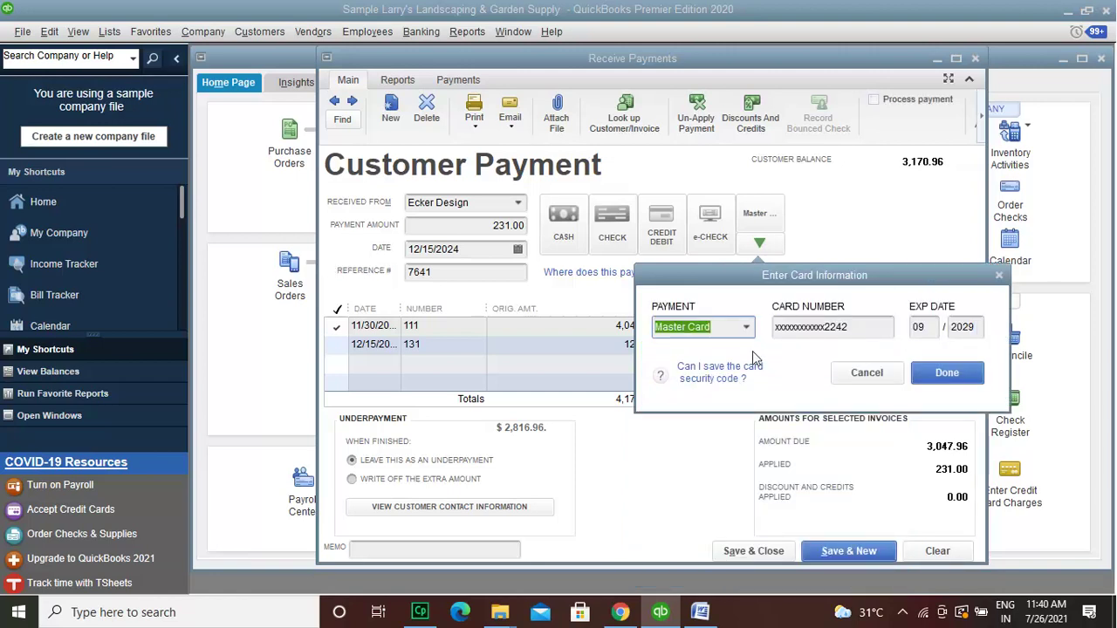
left_click(946, 374)
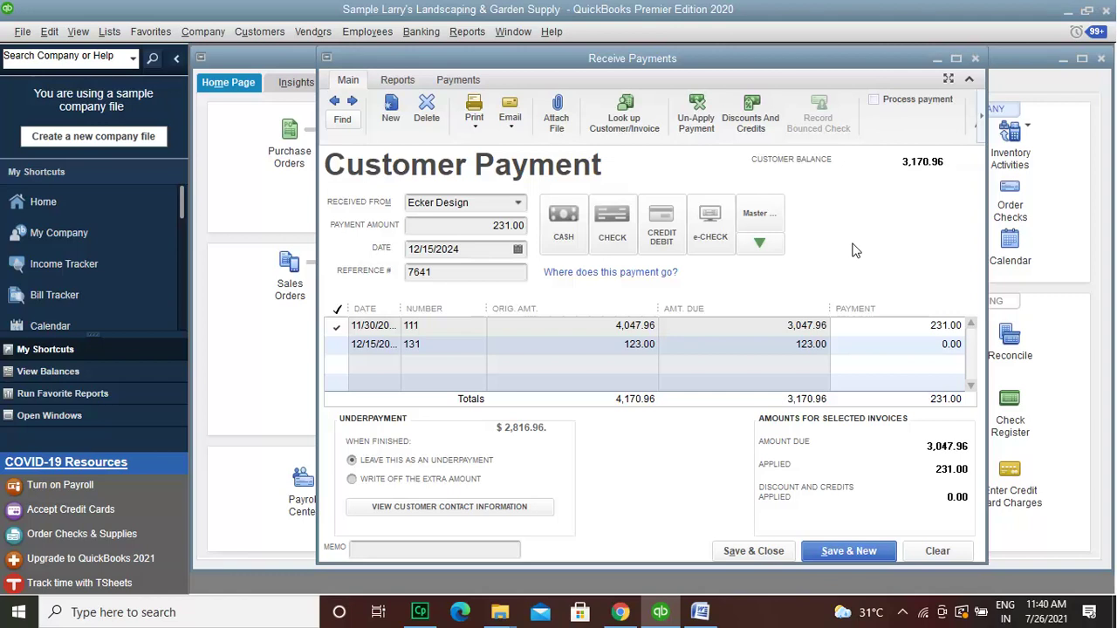
left_click(846, 552)
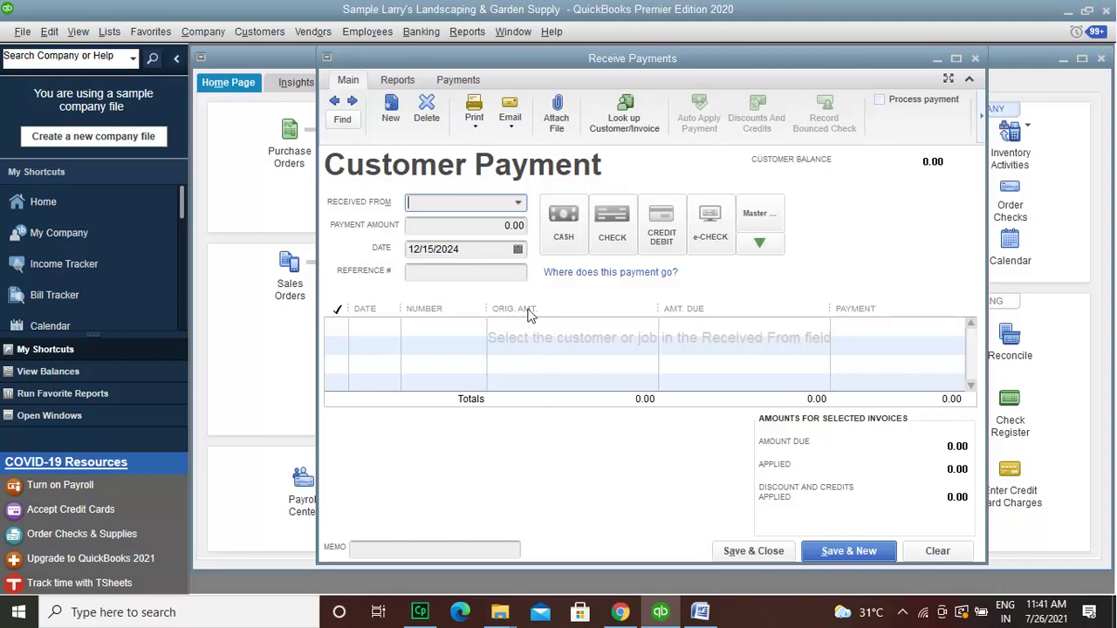
Step: Choose Golliday Sporting Goods as the customer and enter a 325.40 payment amount
left_click(518, 206)
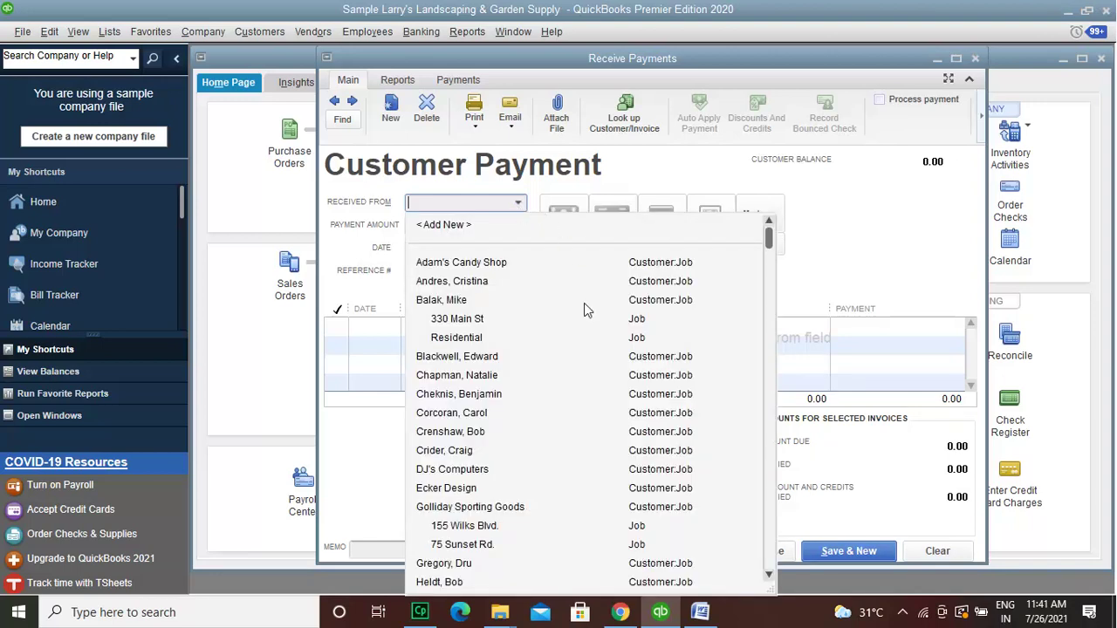
left_click(600, 509)
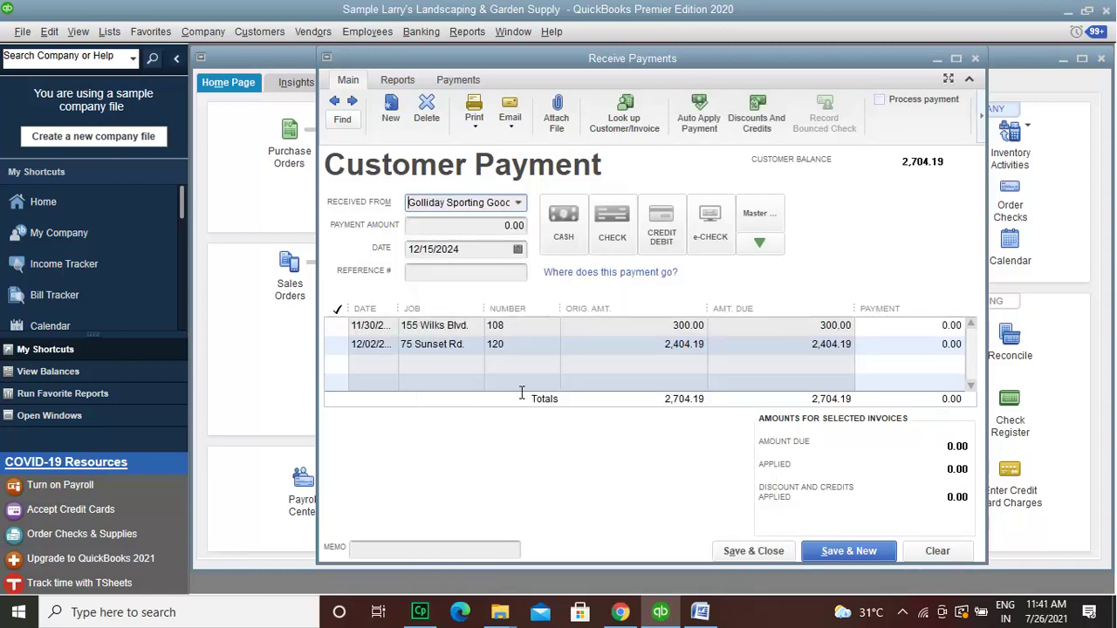
left_click(511, 226)
type("4325")
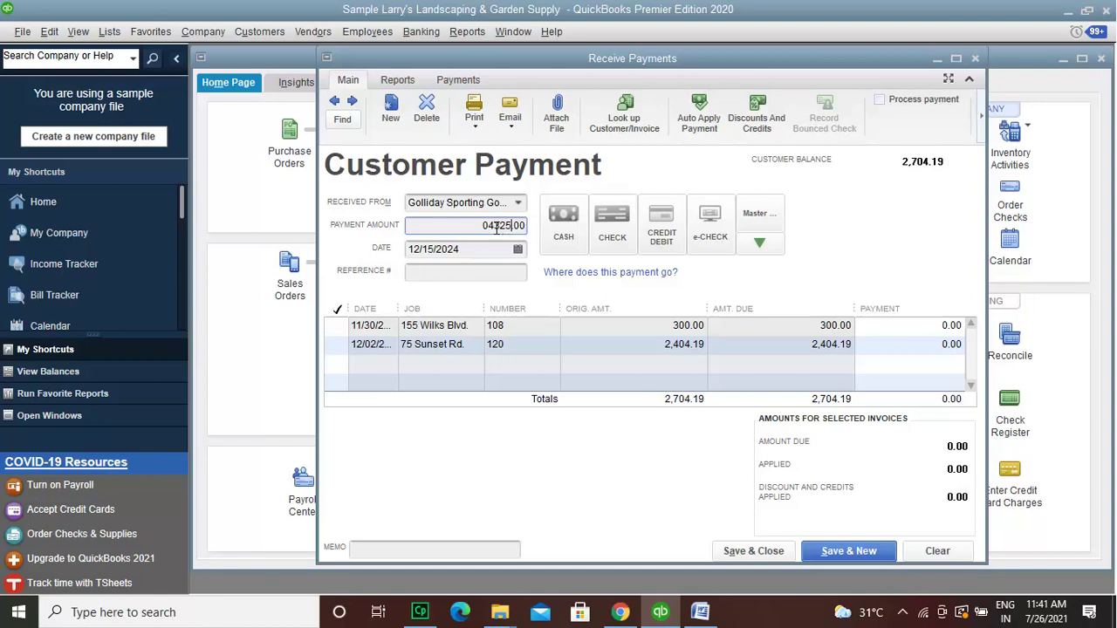
left_click(495, 226)
key("BackSpace")
key("BackSpace")
type("4")
Step: Add reference number 4321 and mark the payment as an e-check
left_click(494, 272)
type("4321")
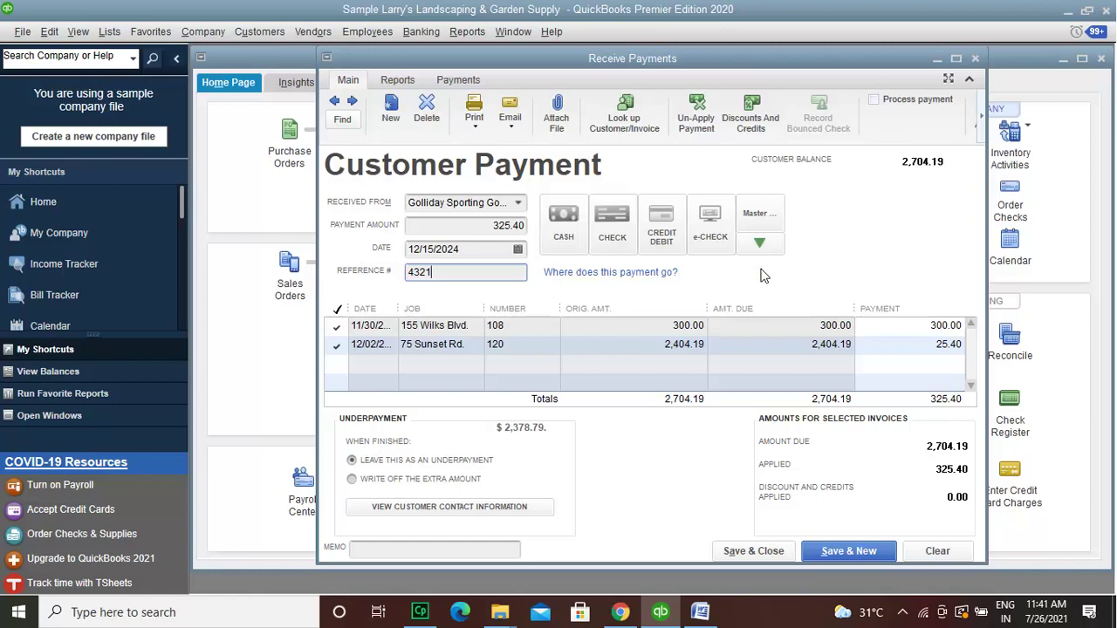
left_click(714, 238)
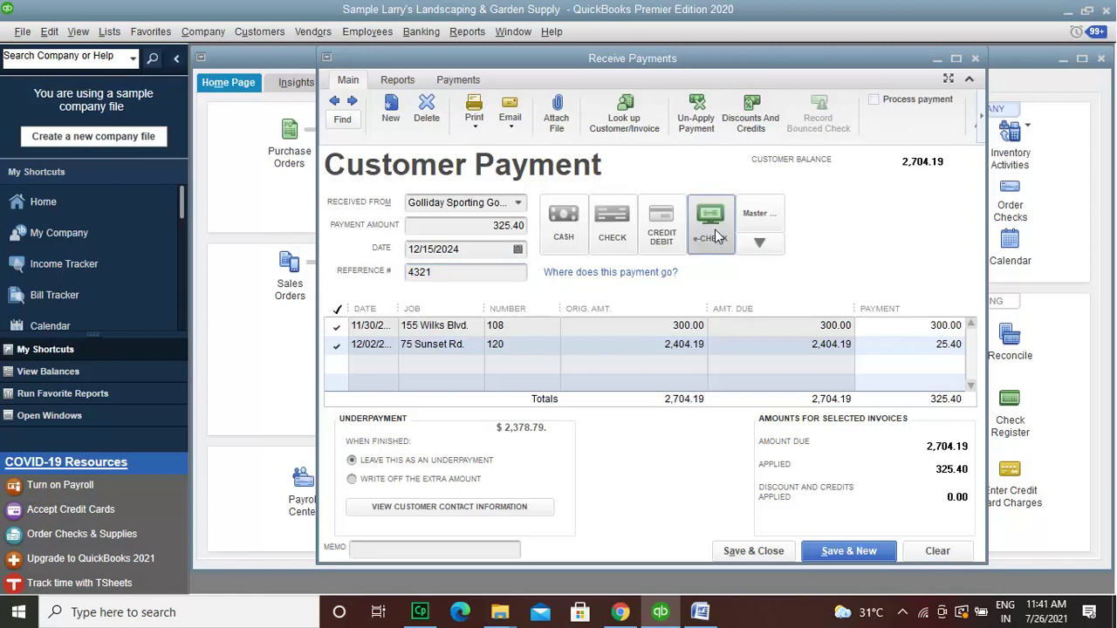
Step: Switch to credit/debit and enter the card number with expiry date 02/26
left_click(672, 240)
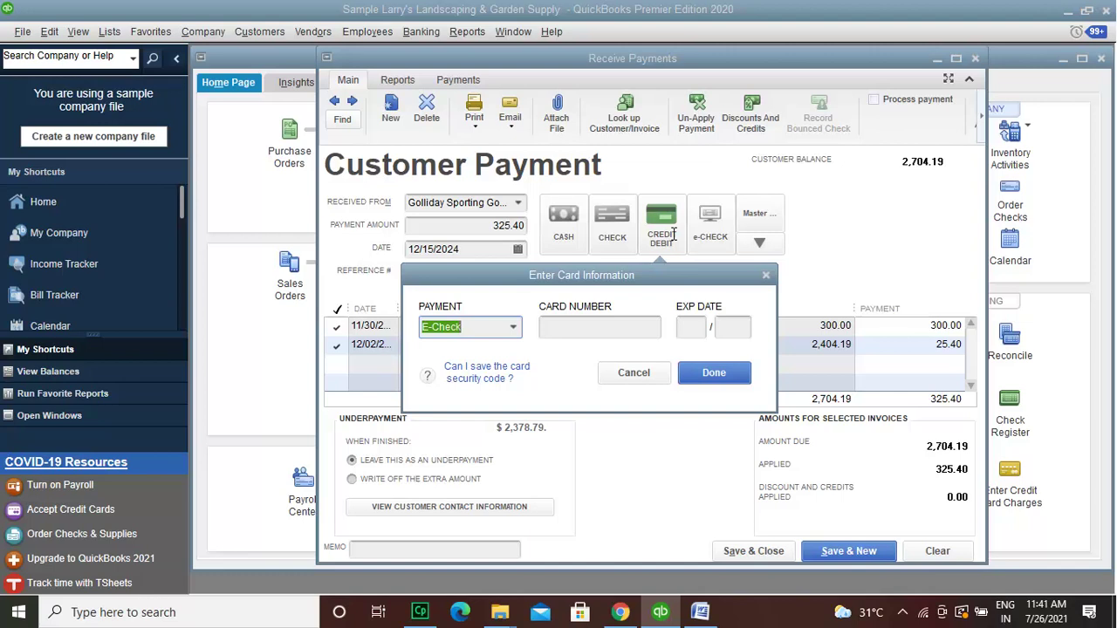
left_click(565, 328)
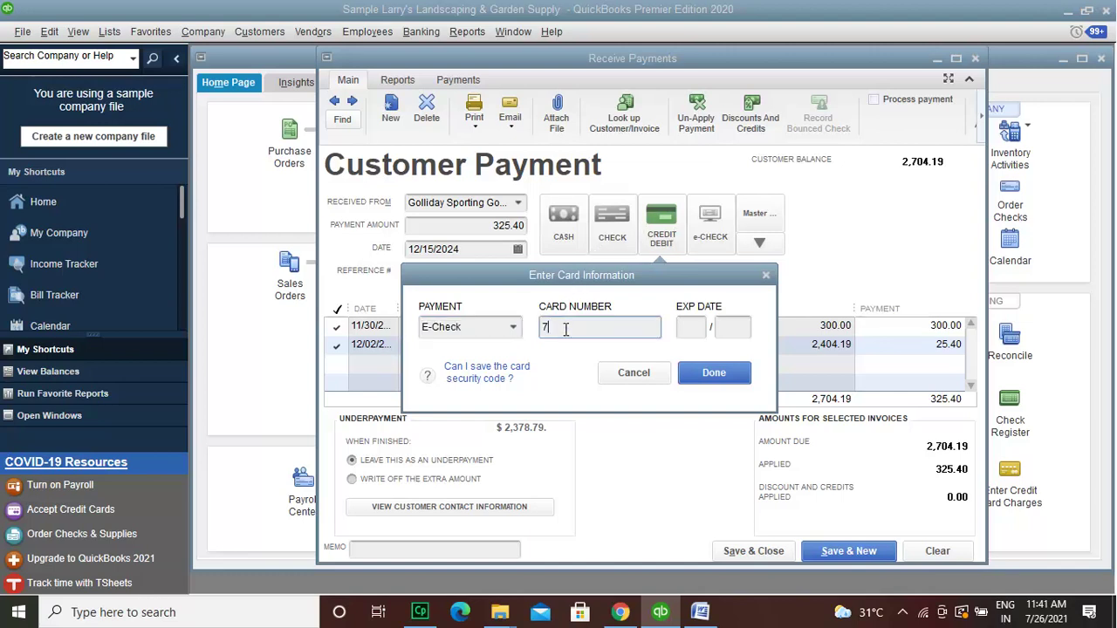
left_click(691, 327)
type("0")
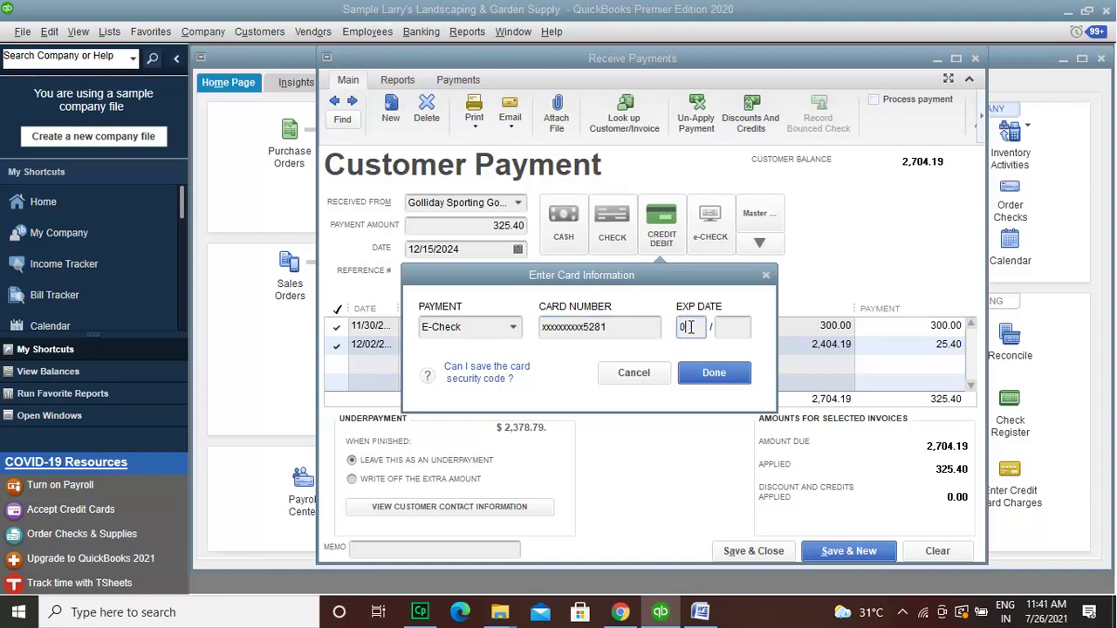
type("2")
left_click(724, 326)
type("26")
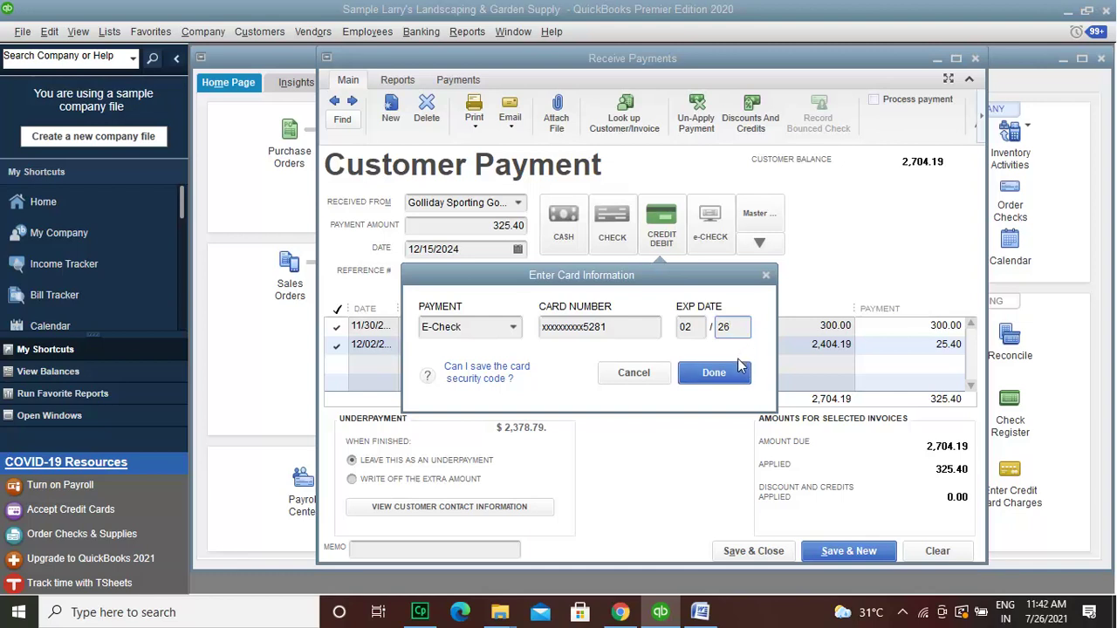
left_click(735, 375)
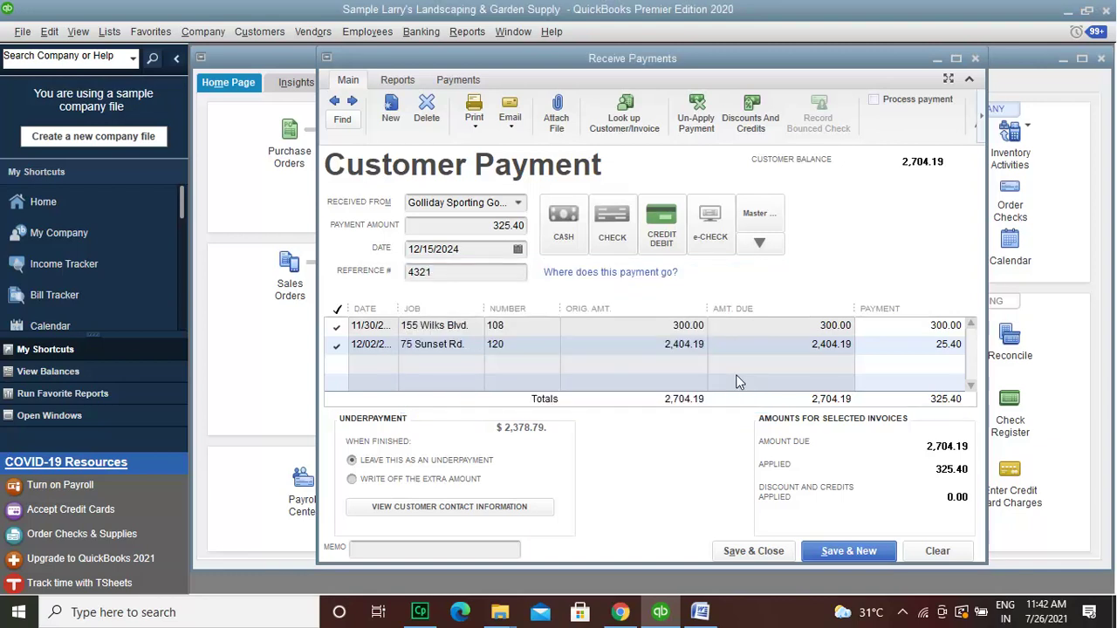
Step: Set the method to Check, save the 325.40 payment, and close Receive Payments
left_click(615, 228)
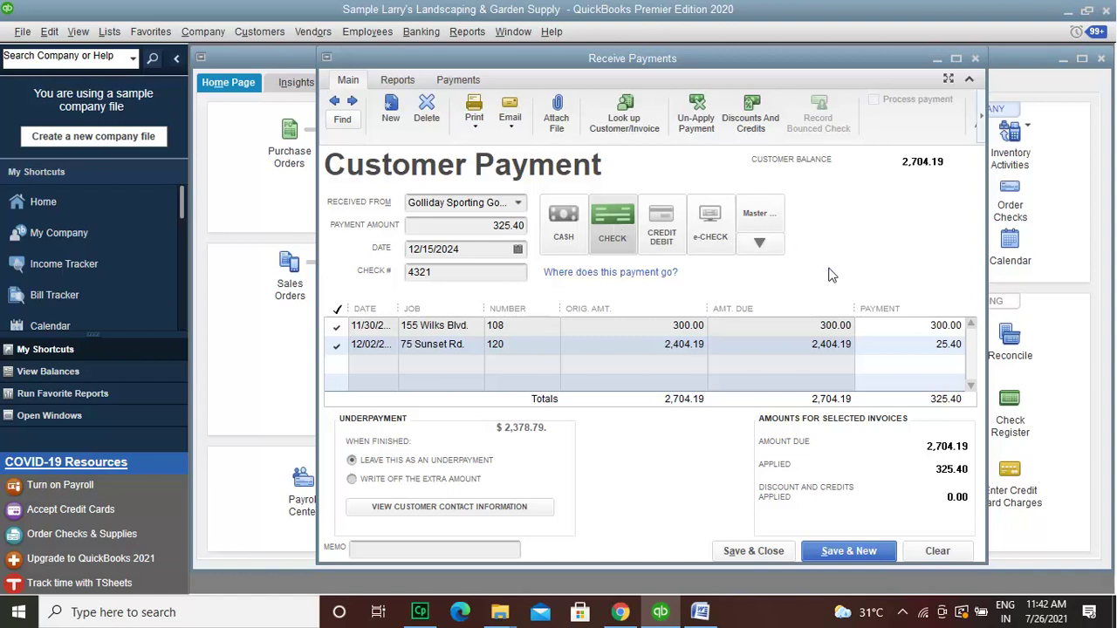
left_click(844, 558)
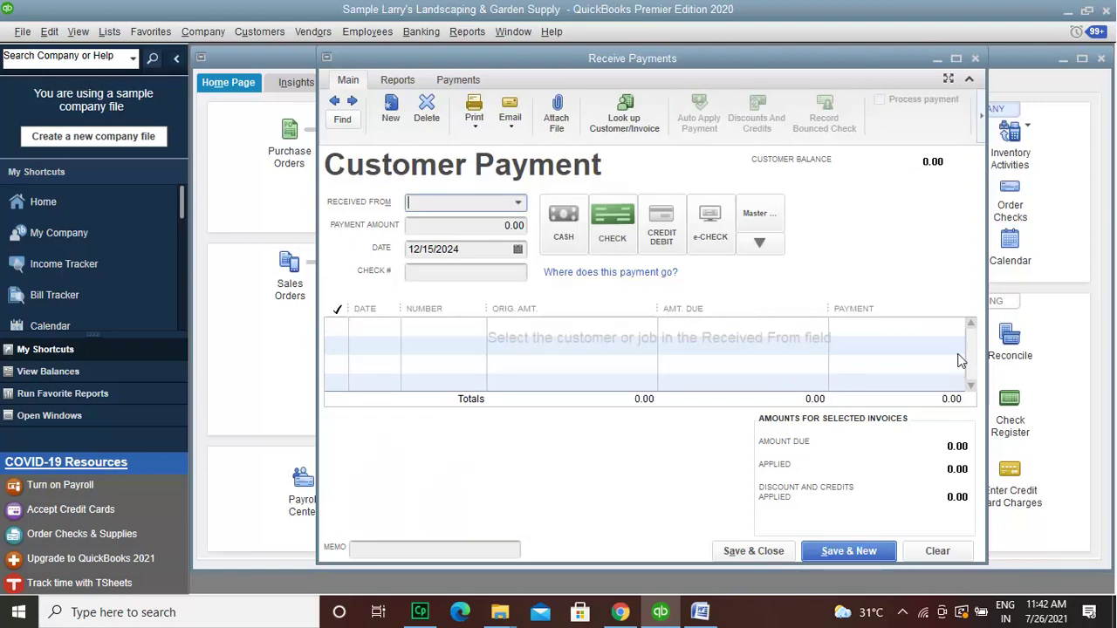
left_click(975, 58)
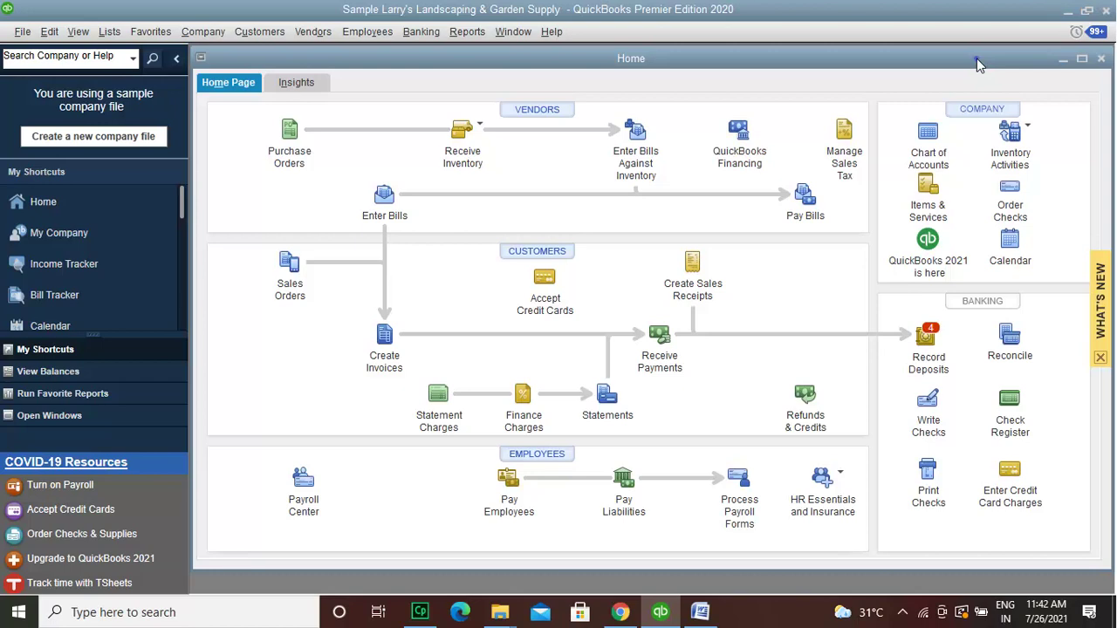
Step: Close the Home page window with Escape
key("Escape")
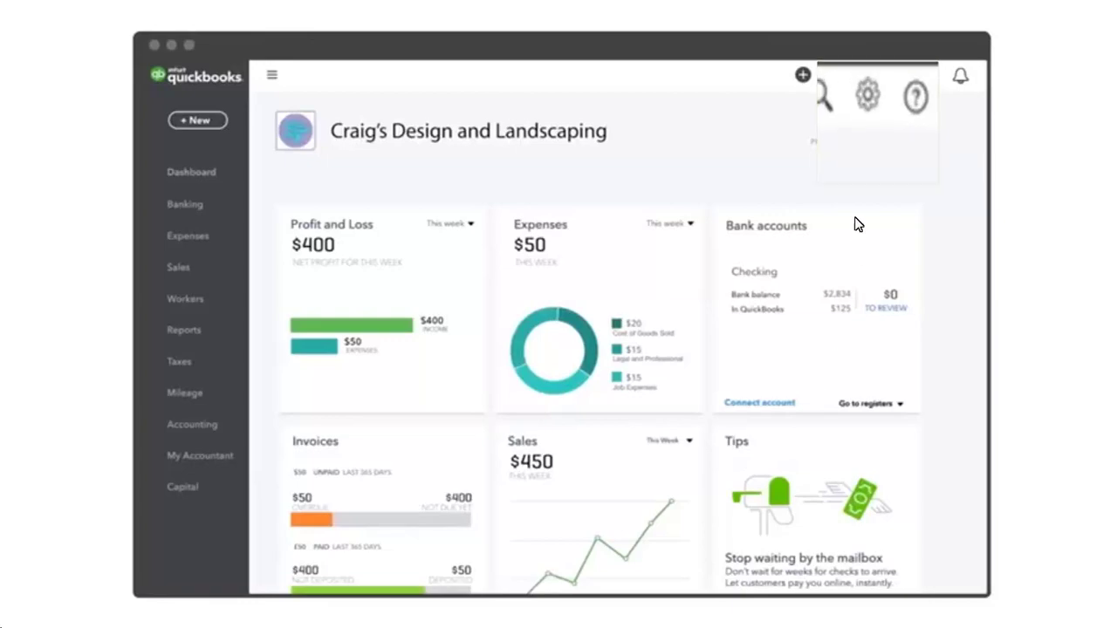
Step: From the gear menu, go to Account and Settings and show the Payments section with the QuickBooks Payments offer
left_click(867, 75)
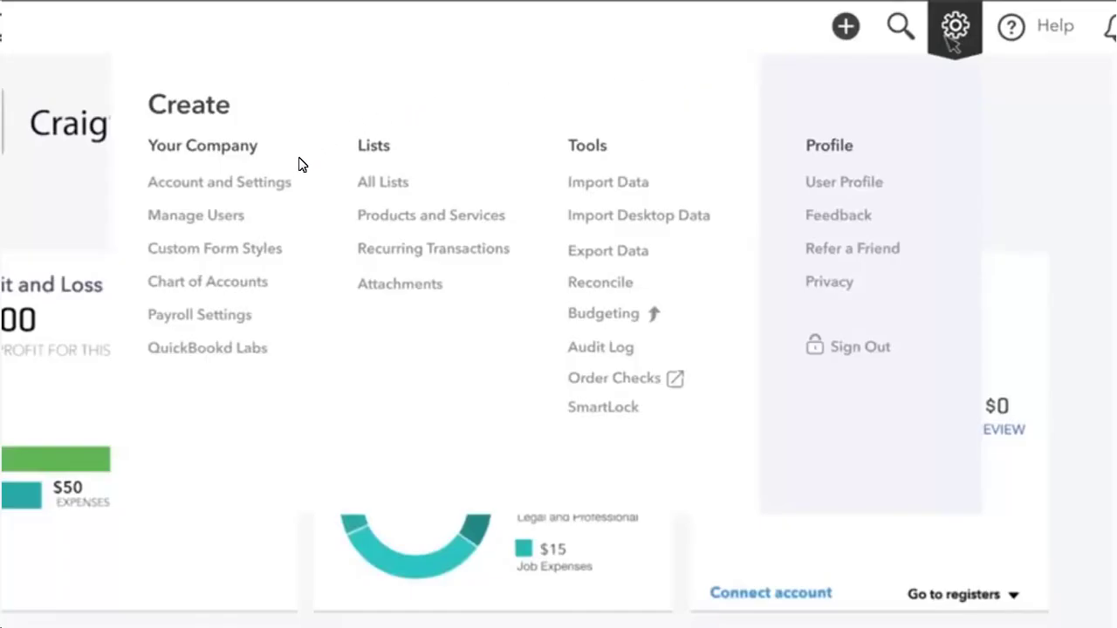
left_click(290, 189)
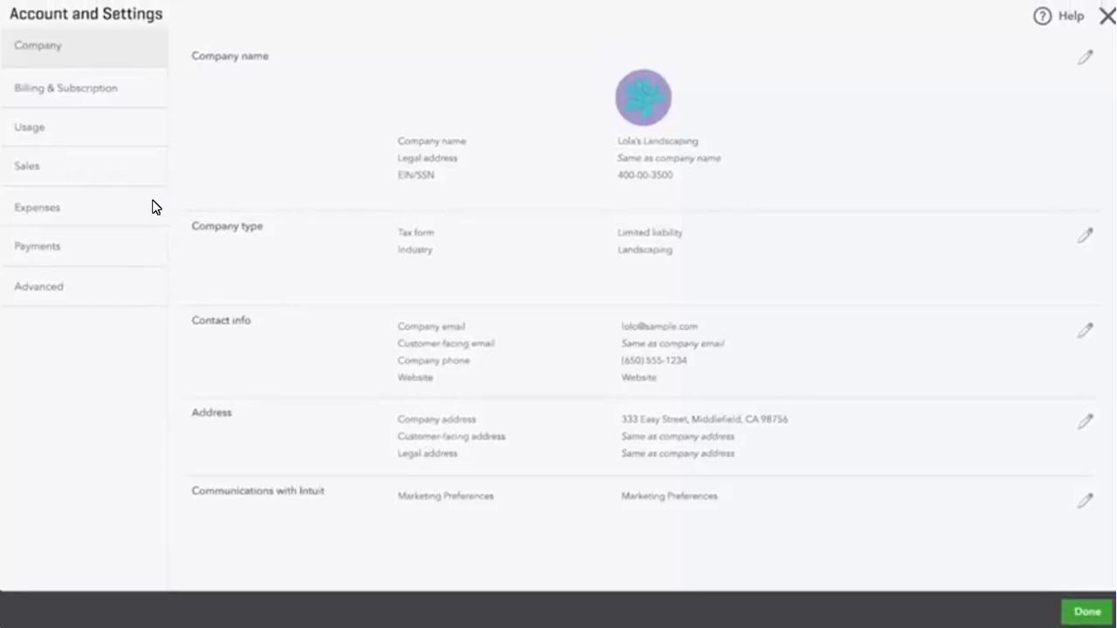
left_click(103, 249)
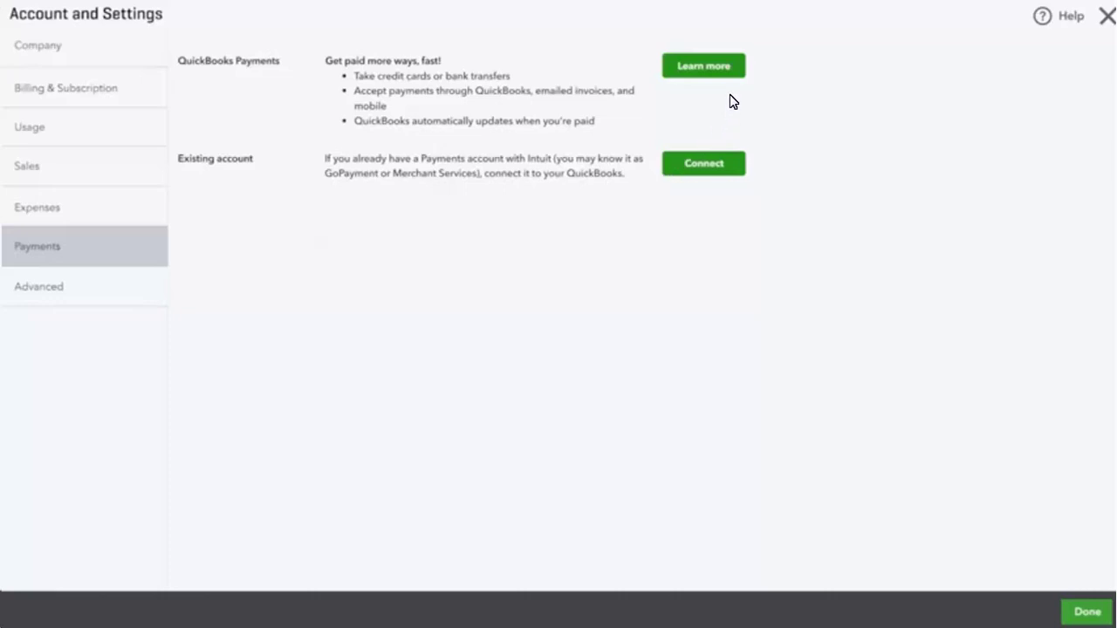
Step: Start the Payments signup and complete the Business form: Sole proprietorship, Lawncare Services, under $4,999 monthly
left_click(735, 68)
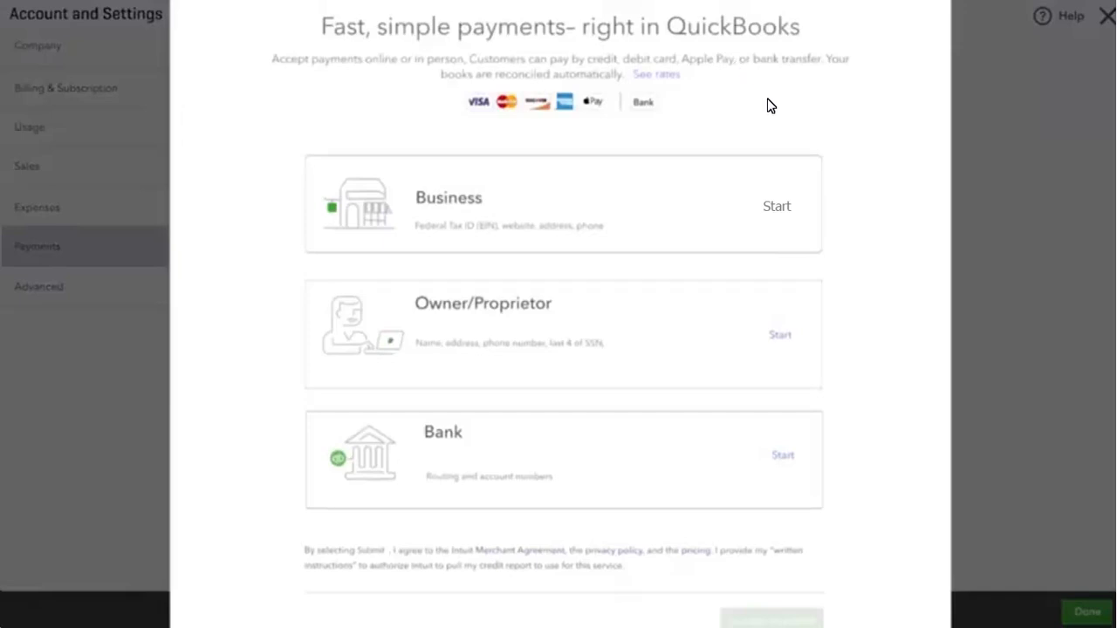
left_click(779, 207)
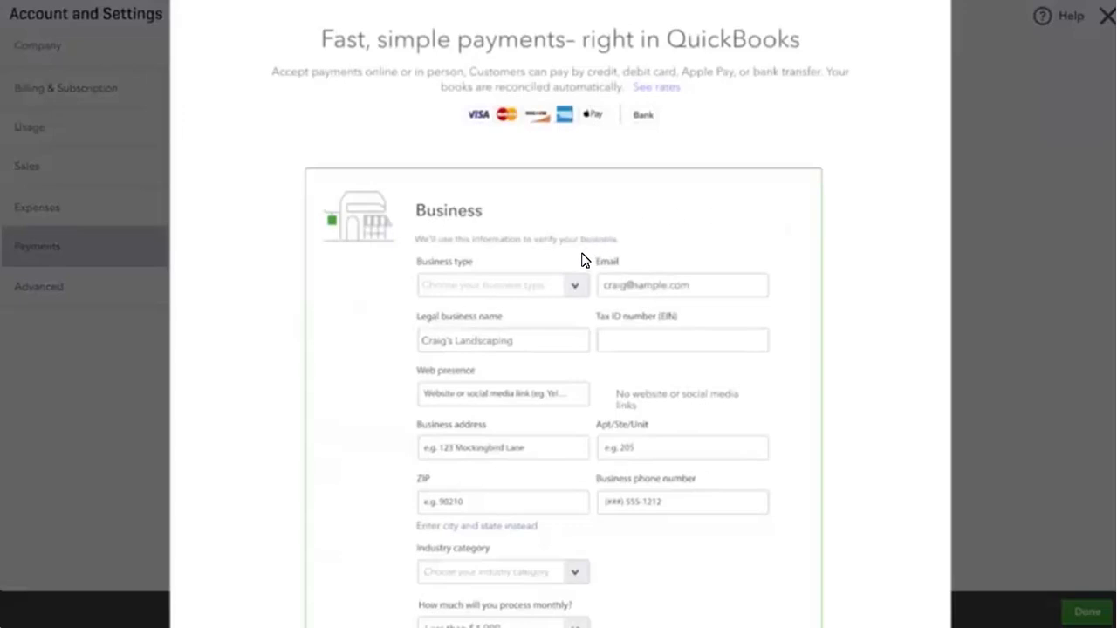
left_click(575, 288)
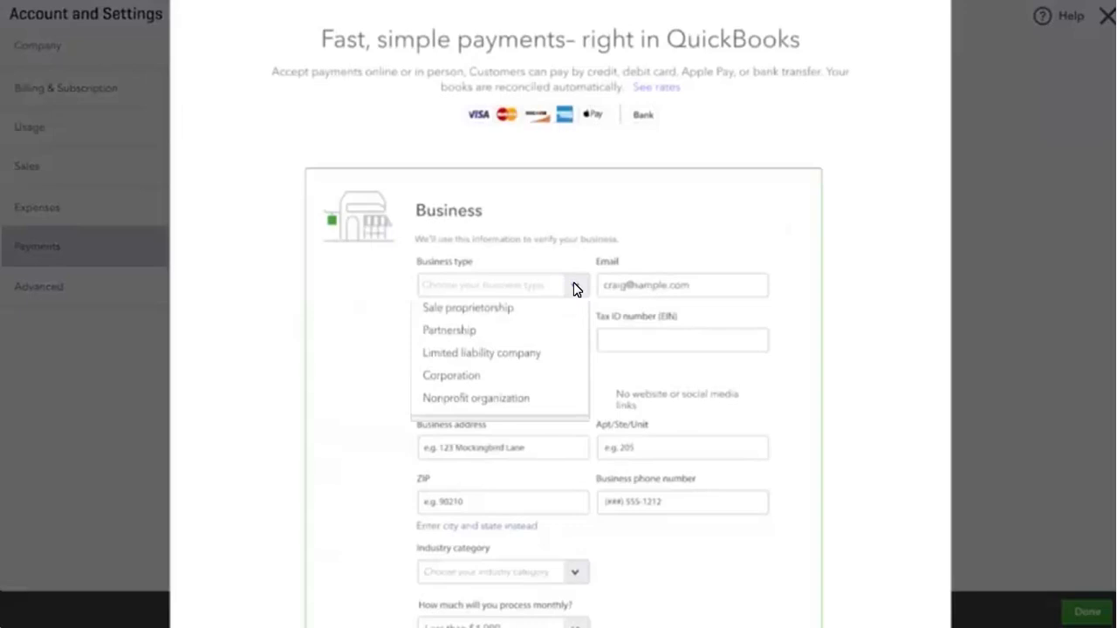
left_click(518, 316)
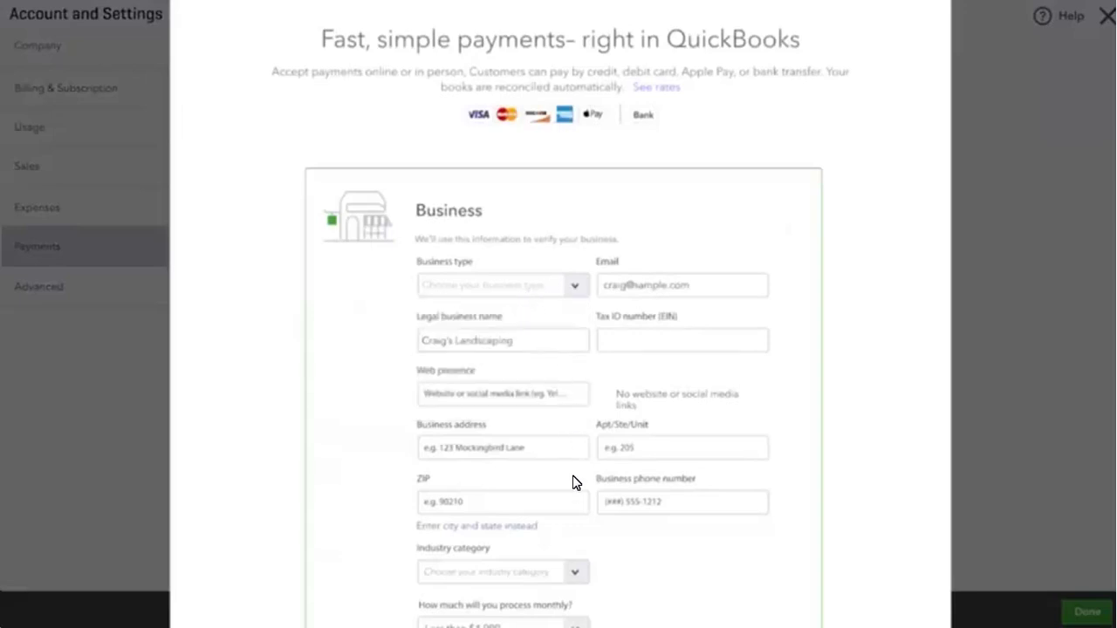
left_click(575, 573)
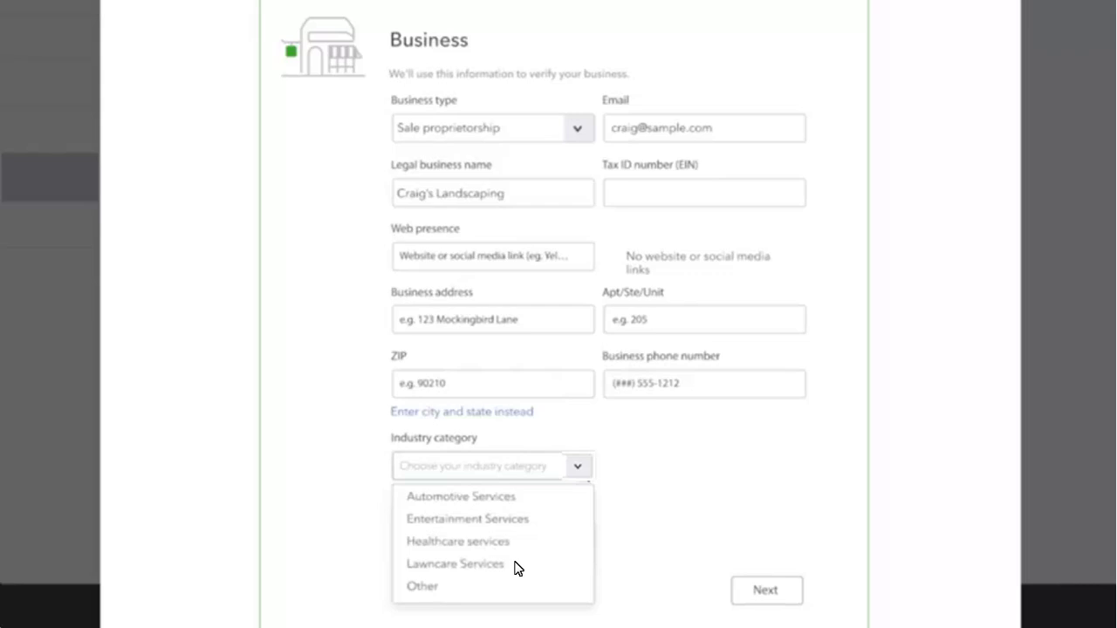
left_click(514, 566)
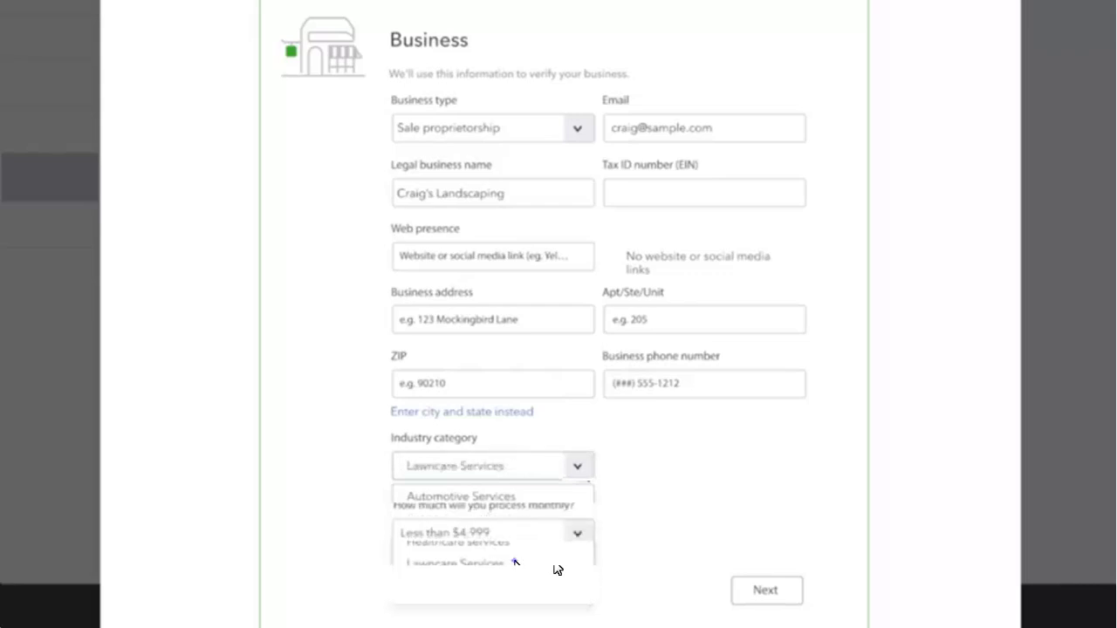
left_click(738, 590)
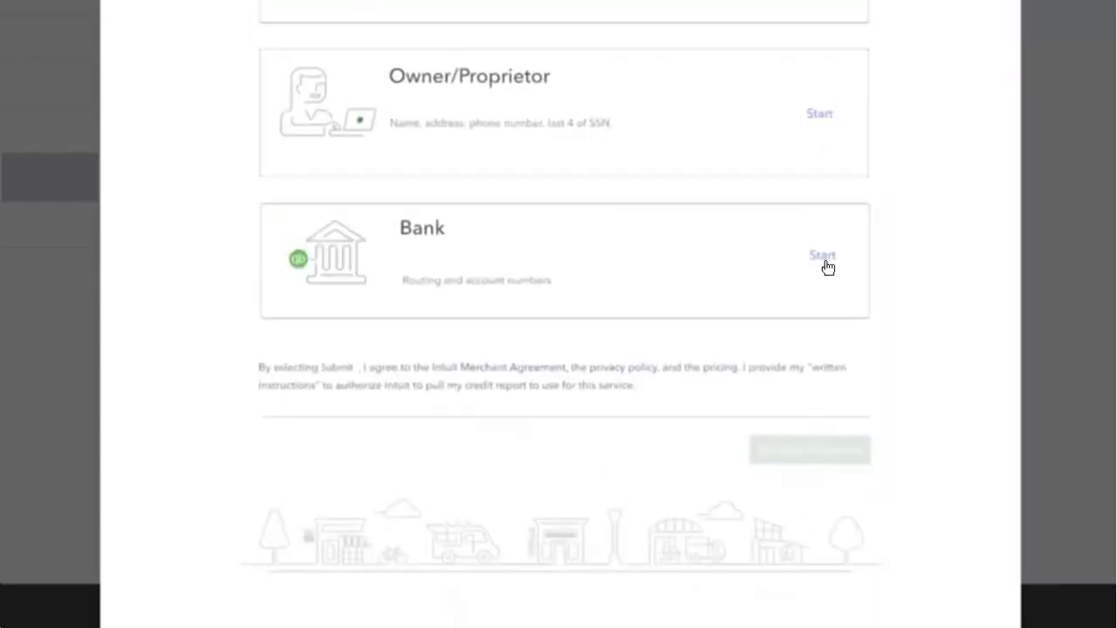
Step: Submit the owner details and connect a Bank of America deposit account to finish signup
left_click(820, 115)
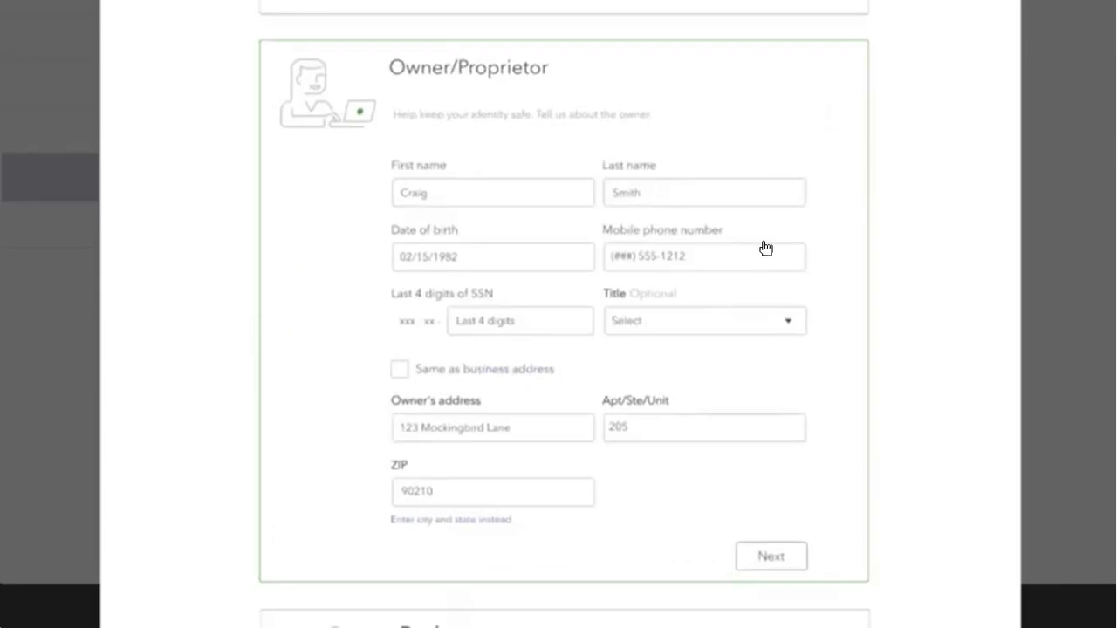
left_click(745, 565)
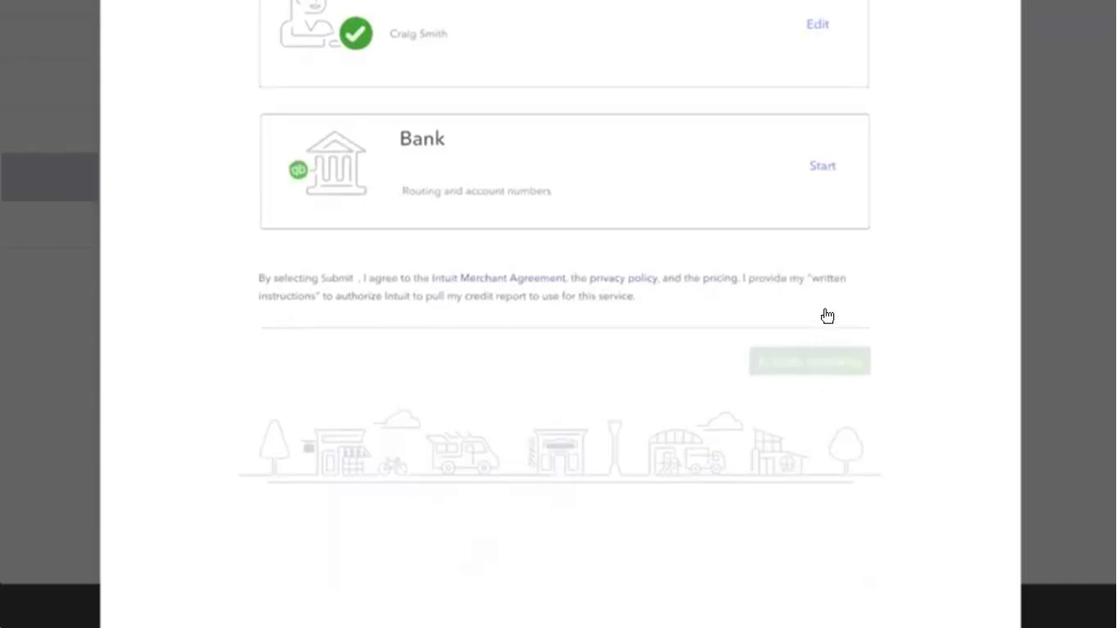
left_click(826, 167)
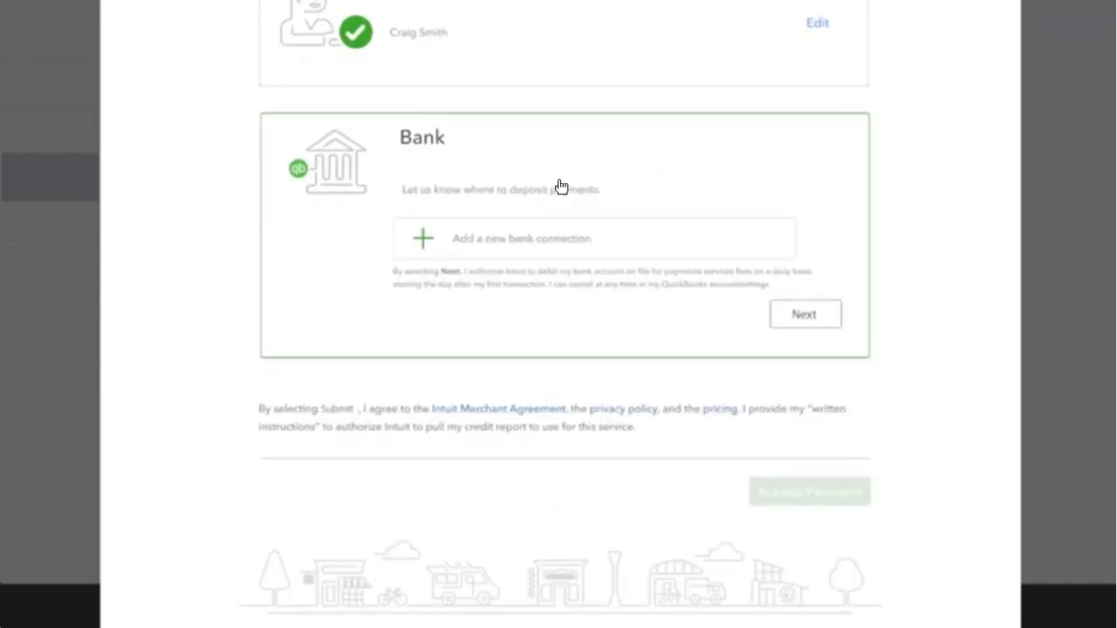
left_click(422, 241)
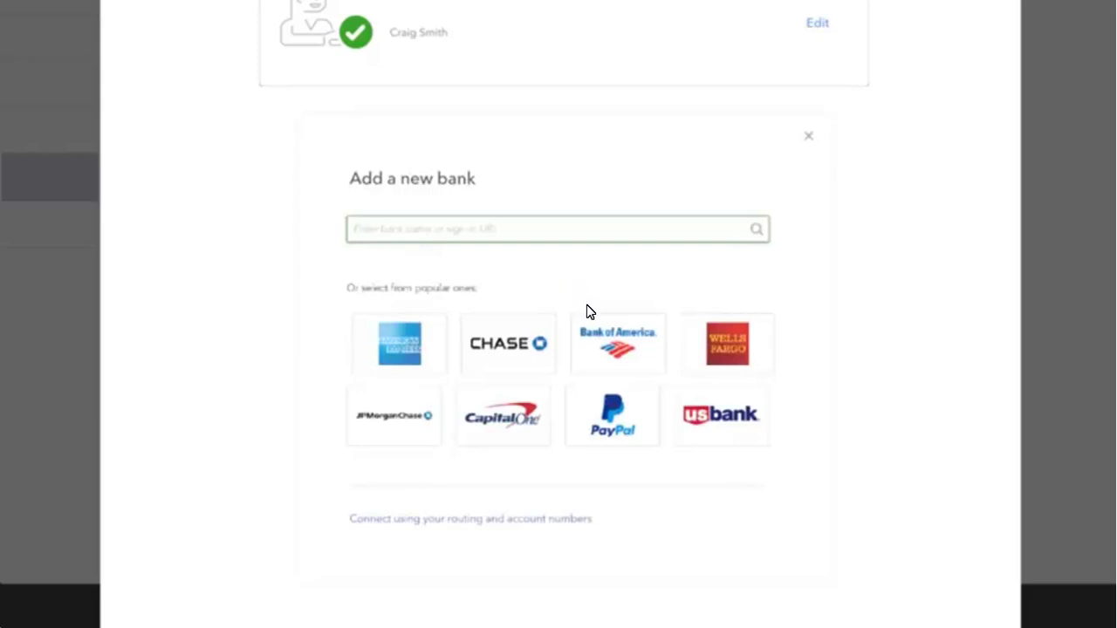
left_click(599, 354)
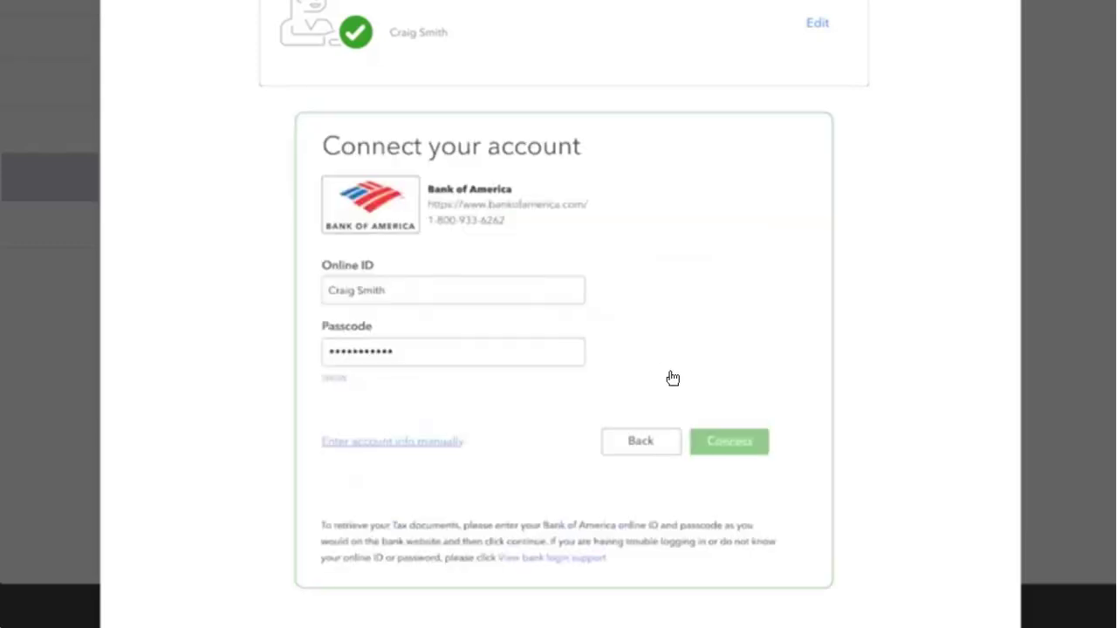
left_click(709, 450)
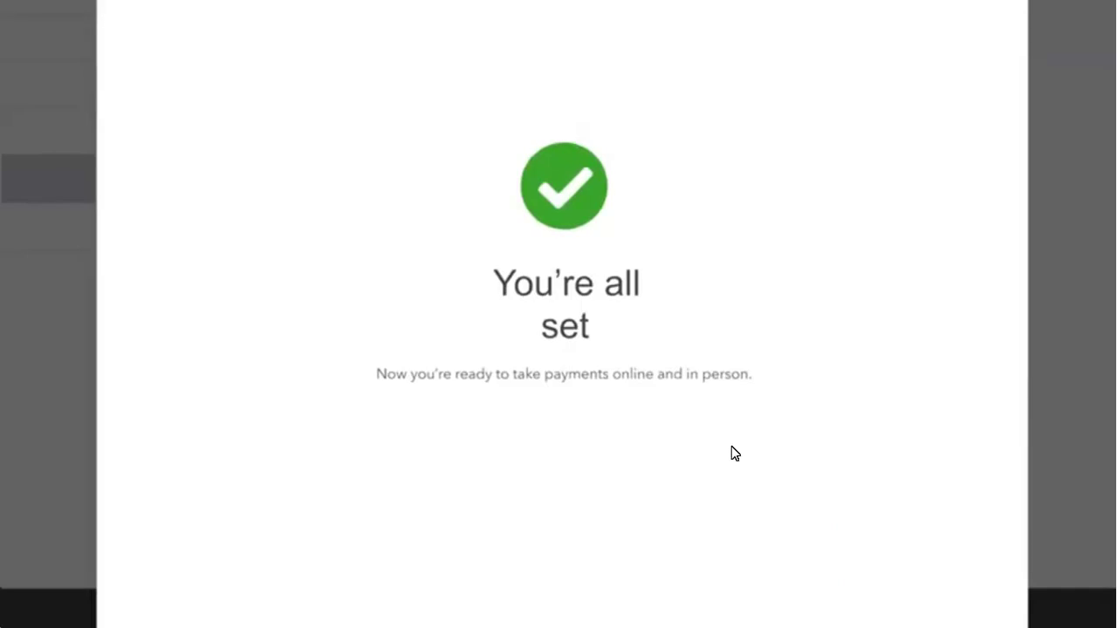